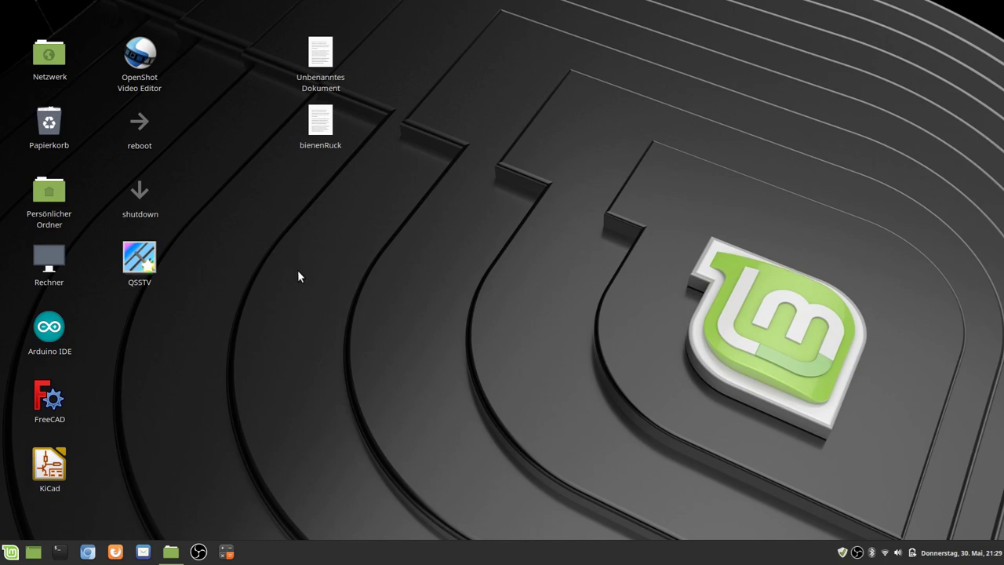
Launch KiCad and create a new project named HIFI2 in the Projekte folder, with its own directory.
{"action": "double_click", "coordinate": [45, 471]}
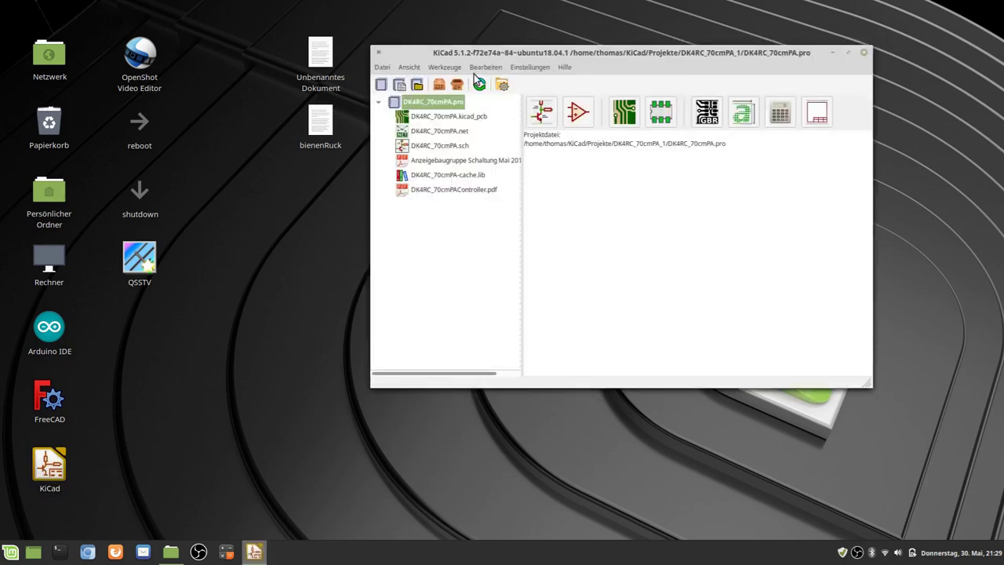
{"action": "left_click", "coordinate": [382, 85]}
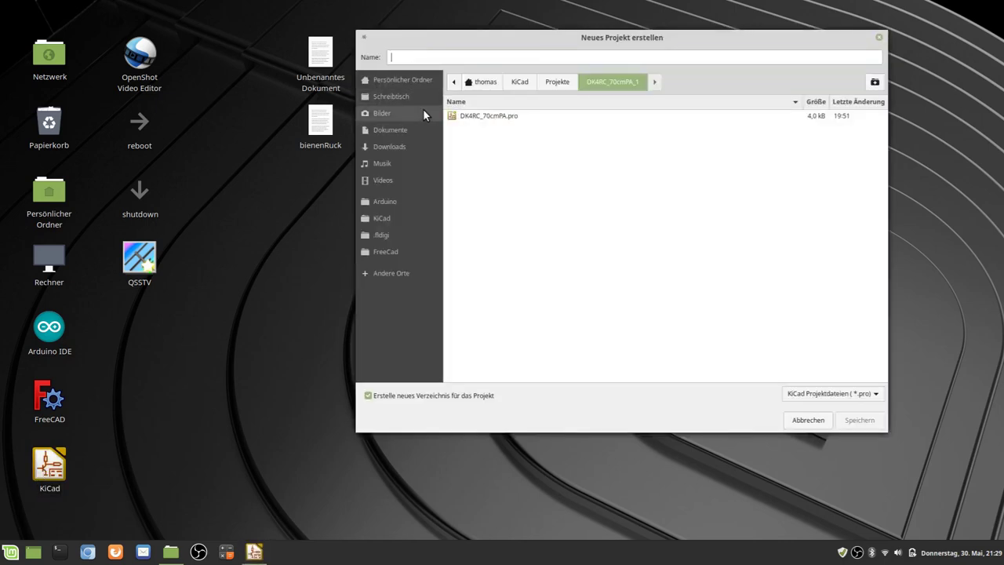
{"action": "left_click", "coordinate": [546, 82]}
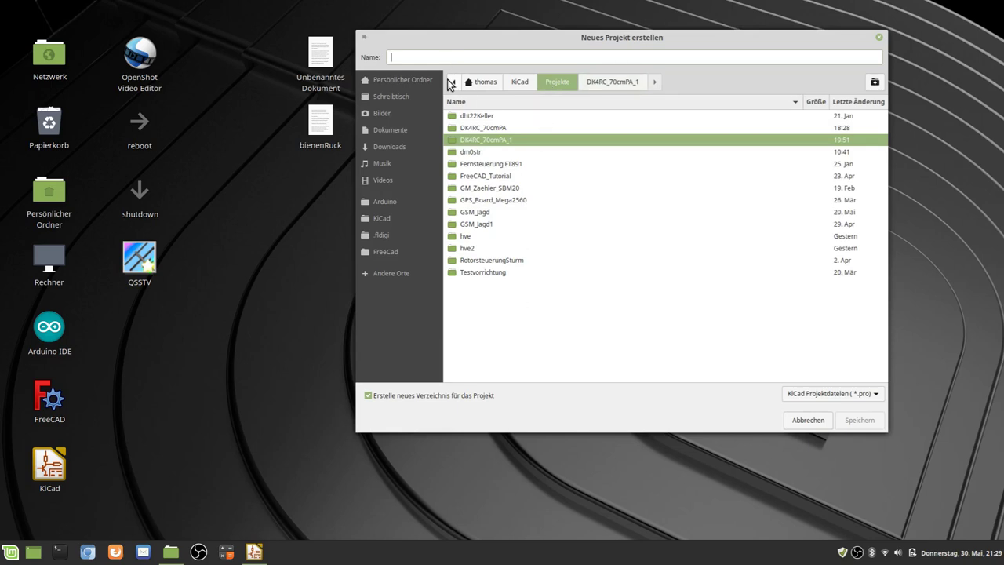
{"action": "type", "text": "HIFI2"}
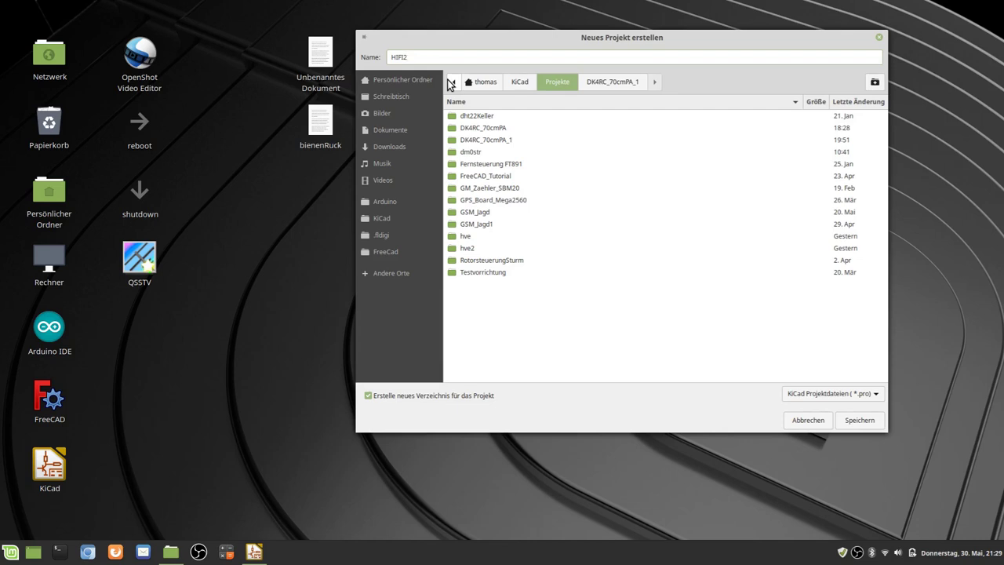
{"action": "key", "text": "Return"}
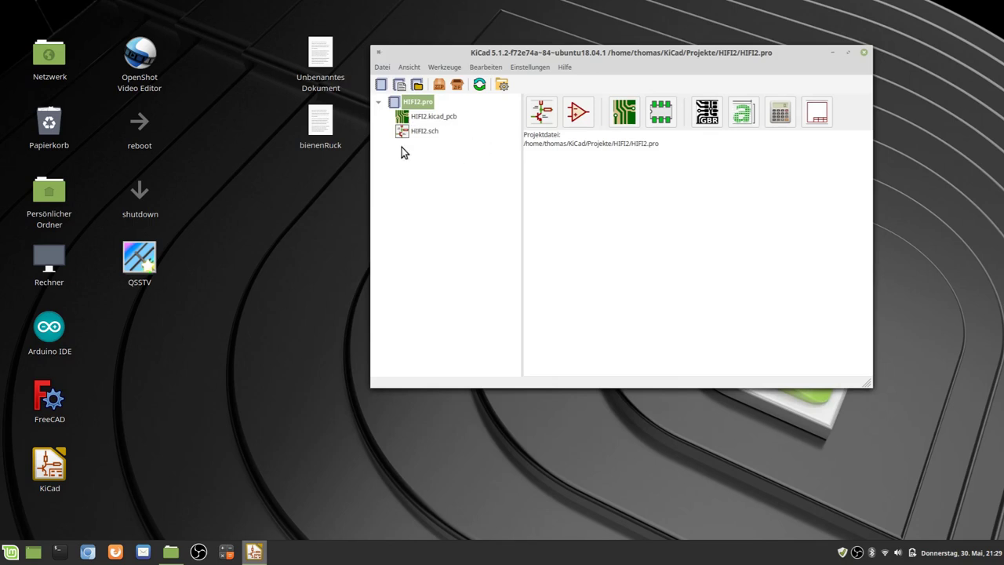
Switch to the file manager and view the new project's files in KiCad/Projekte/HIFI2.
{"action": "left_click", "coordinate": [171, 552]}
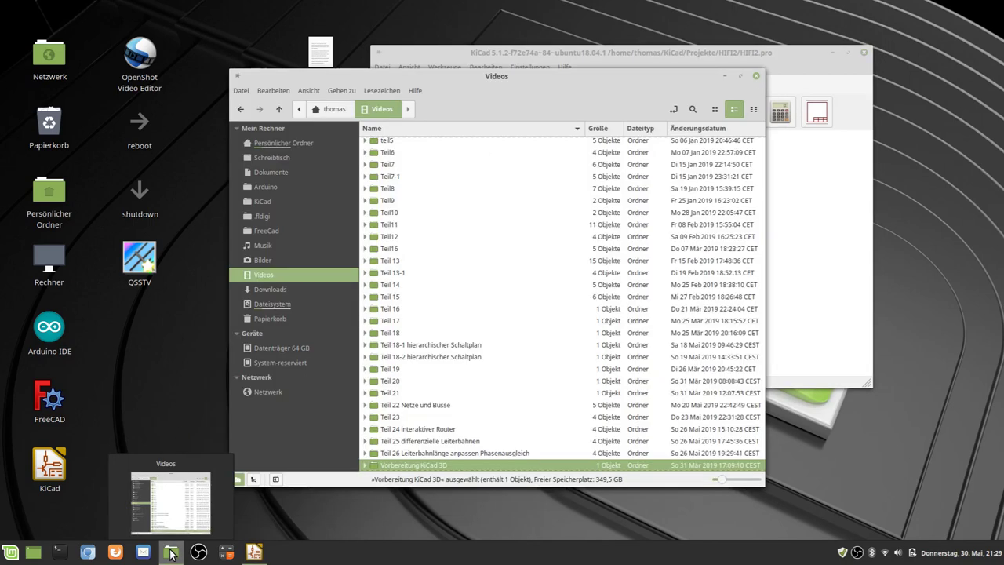
{"action": "left_click", "coordinate": [270, 203]}
{"action": "double_click", "coordinate": [413, 228]}
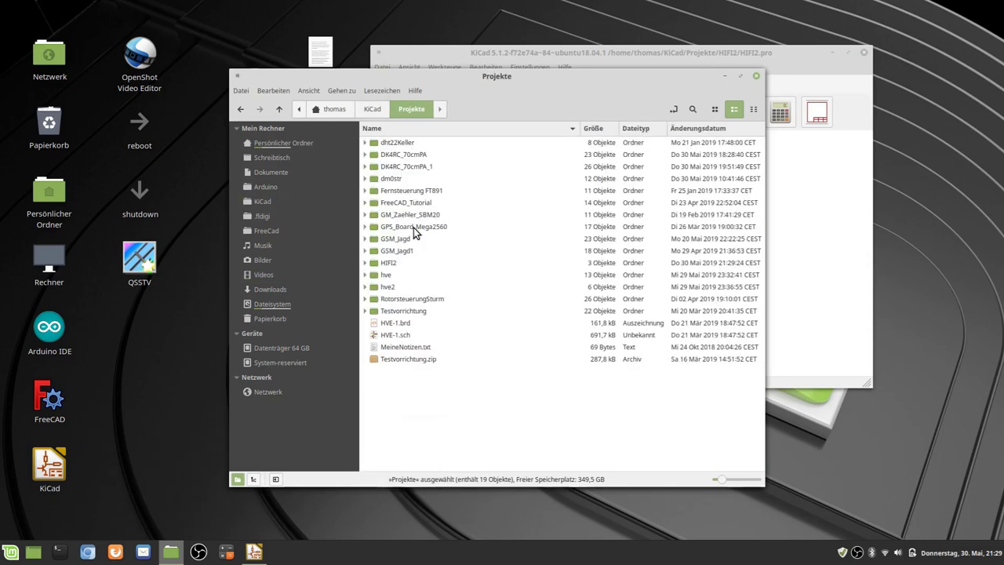
{"action": "left_click", "coordinate": [384, 265]}
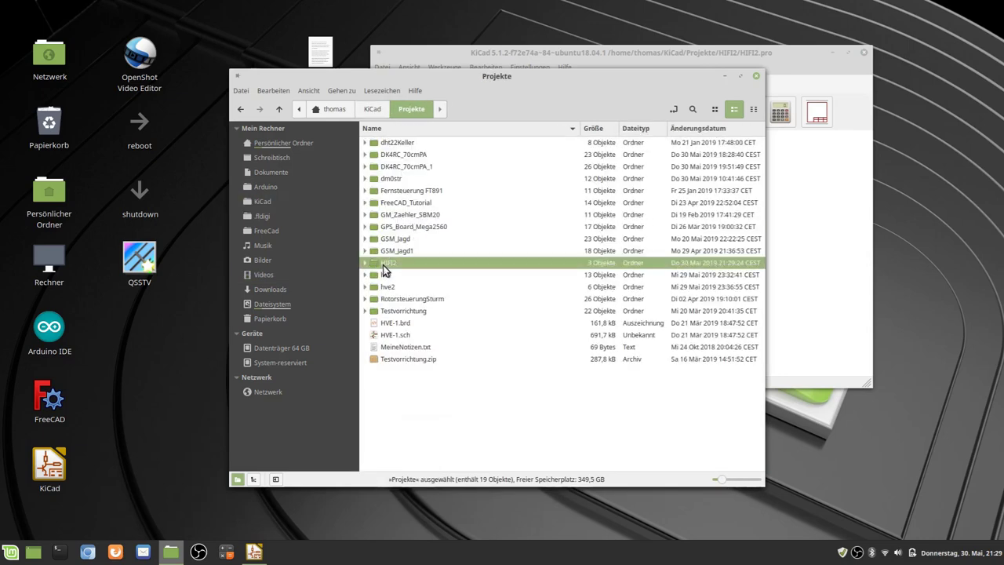
{"action": "double_click", "coordinate": [384, 267]}
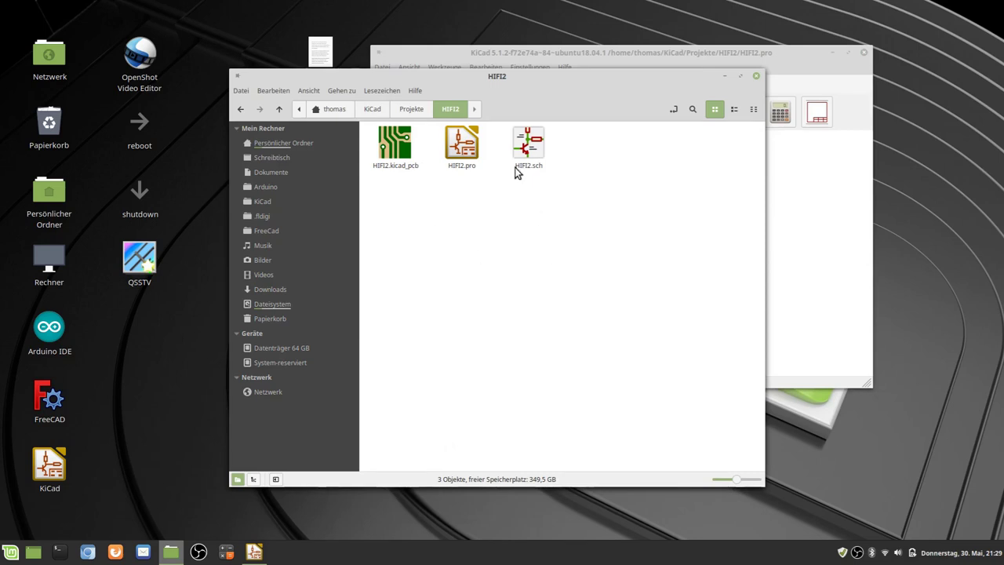
Copy the GSM_Jagd project folder from Projekte into the HIFI2 folder.
{"action": "left_click", "coordinate": [408, 109]}
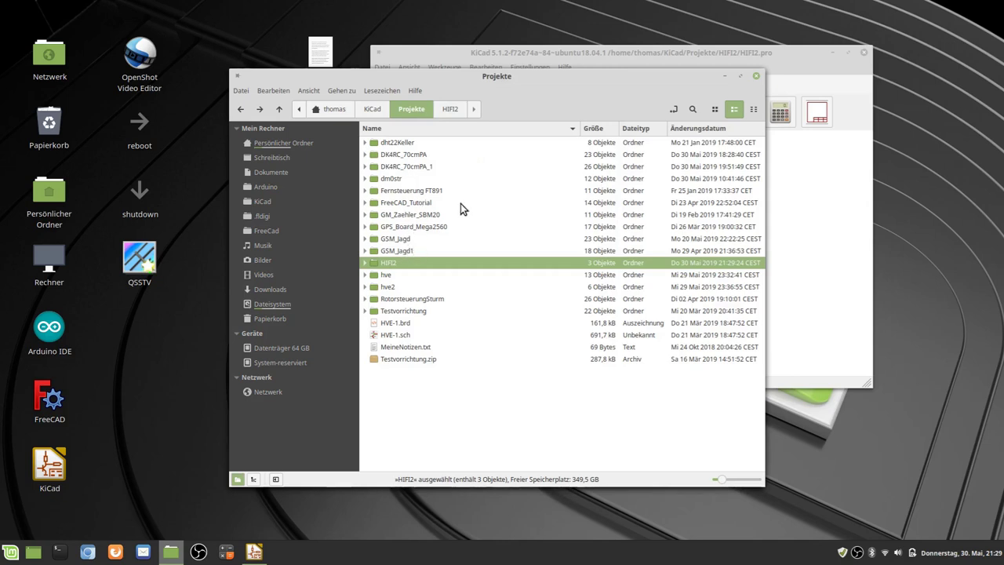
{"action": "left_click", "coordinate": [402, 241]}
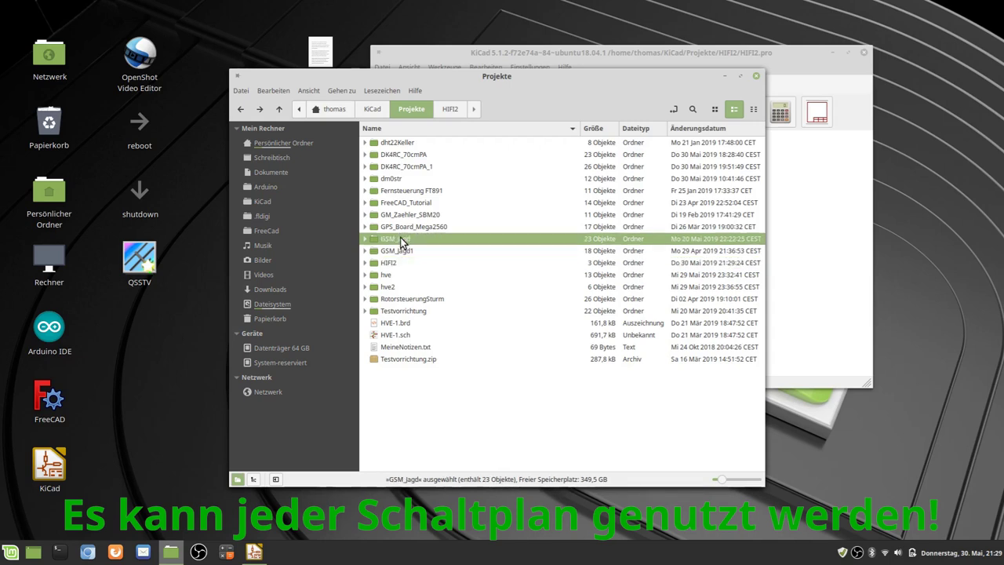
{"action": "right_click", "coordinate": [402, 244]}
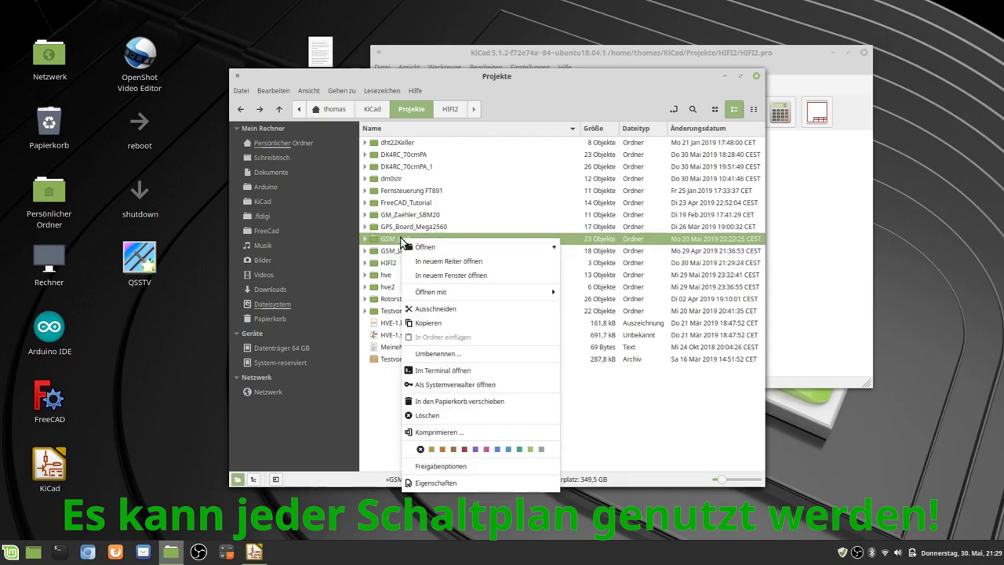
{"action": "left_click", "coordinate": [438, 320]}
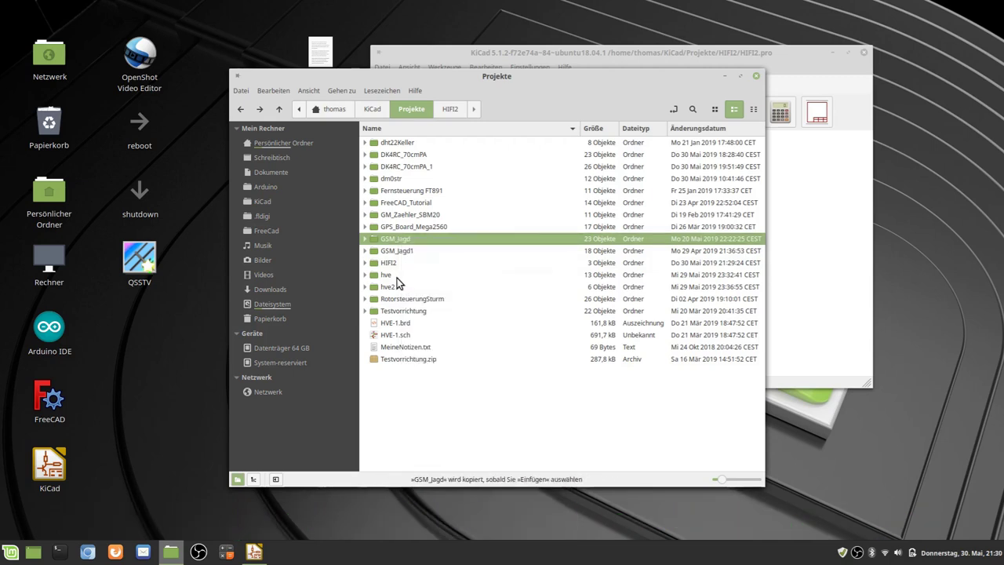
{"action": "double_click", "coordinate": [394, 262]}
{"action": "right_click", "coordinate": [426, 264]}
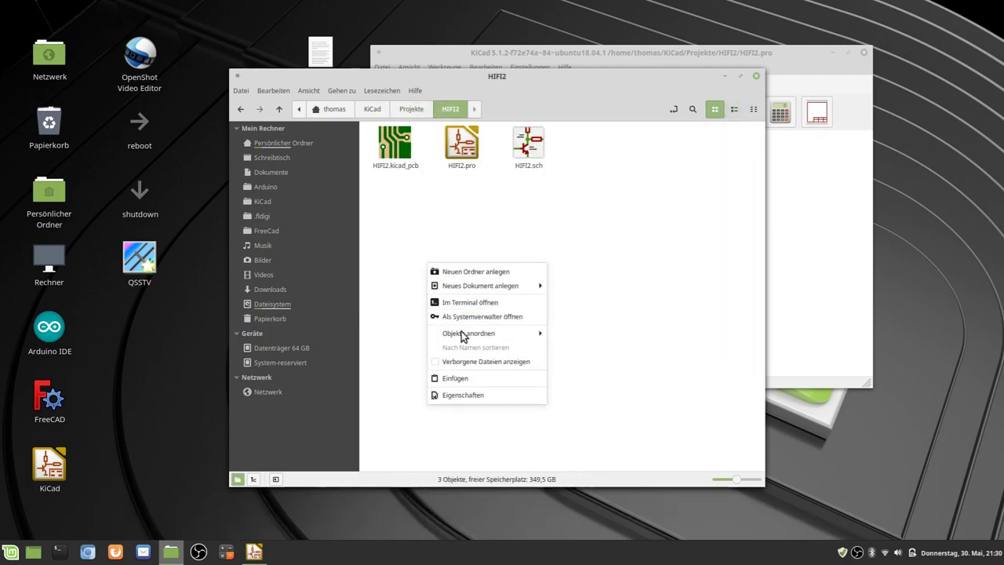
{"action": "left_click", "coordinate": [462, 380]}
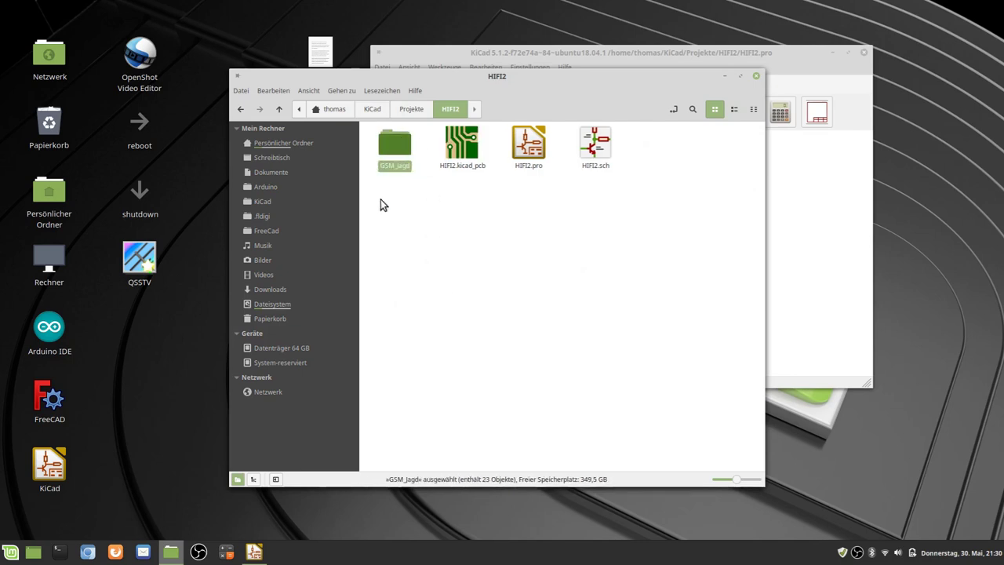
{"action": "left_click", "coordinate": [396, 220]}
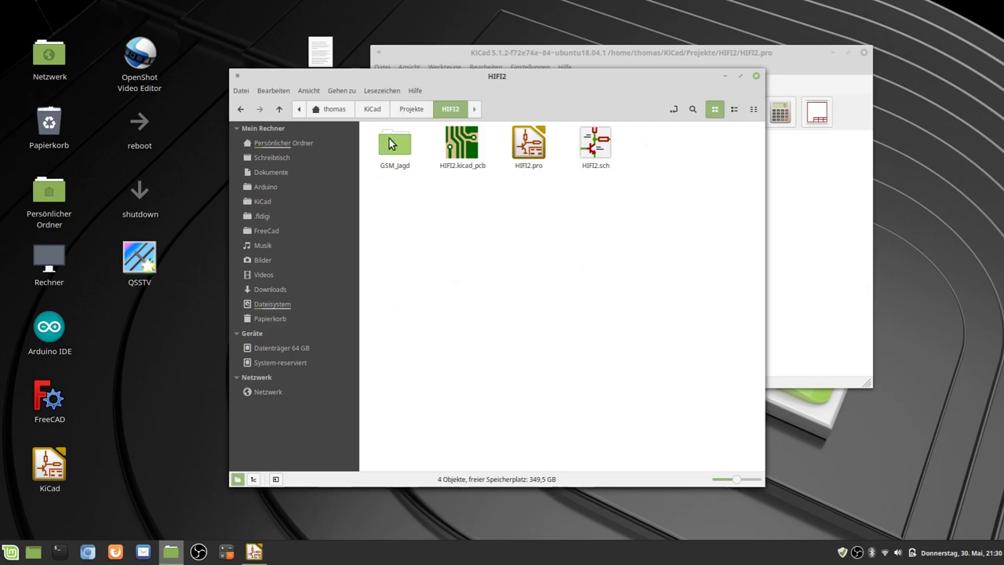
Copy the DK4RC_70cmPA project folder from Projekte into the HIFI2 folder.
{"action": "left_click", "coordinate": [400, 108]}
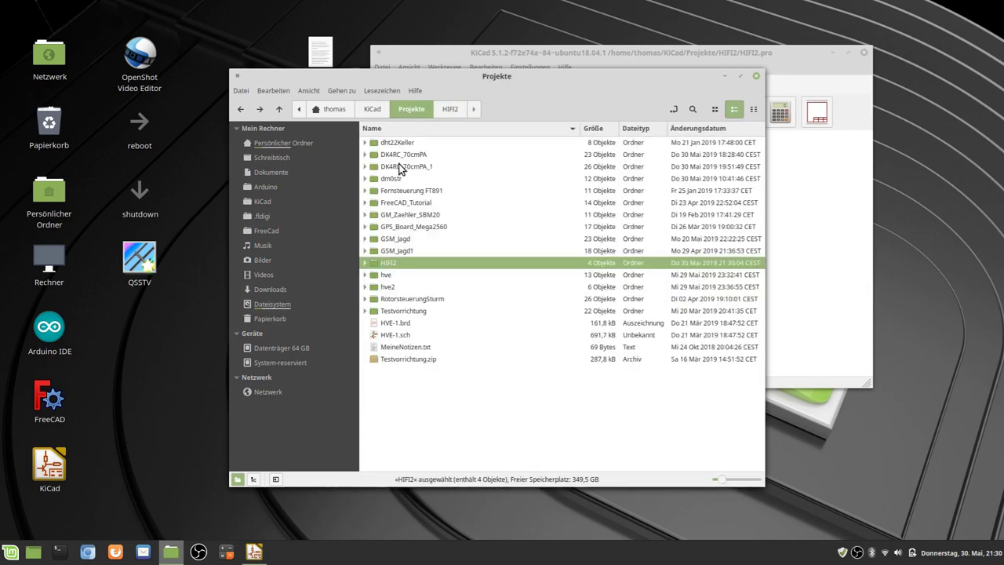
{"action": "left_click", "coordinate": [401, 155]}
{"action": "right_click", "coordinate": [401, 156]}
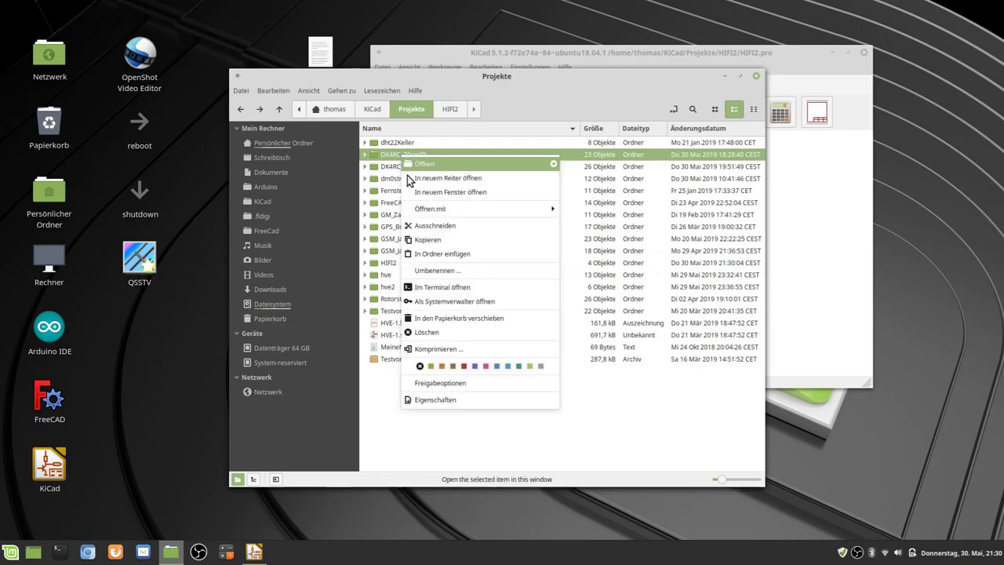
{"action": "left_click", "coordinate": [426, 241]}
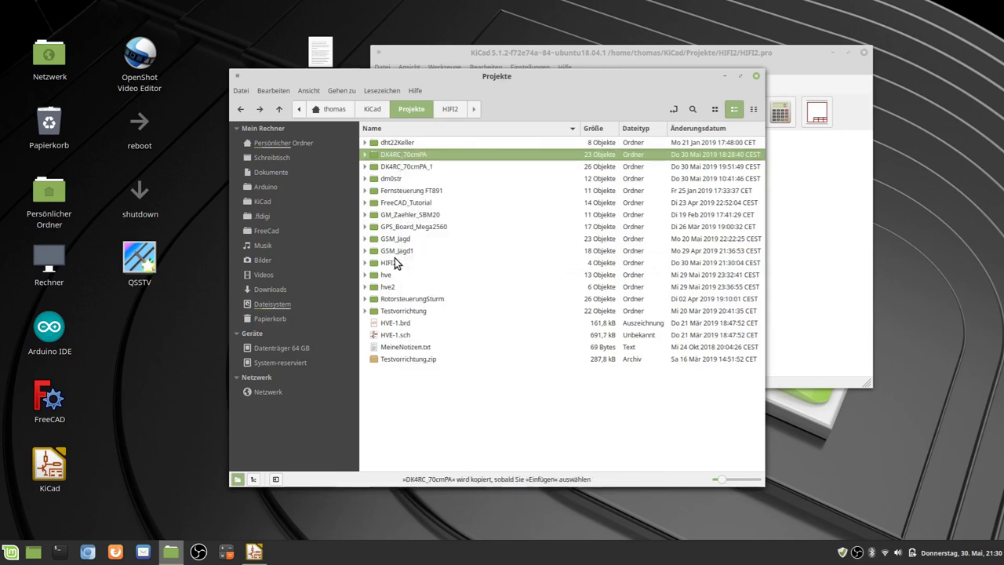
{"action": "double_click", "coordinate": [394, 260]}
{"action": "right_click", "coordinate": [424, 254]}
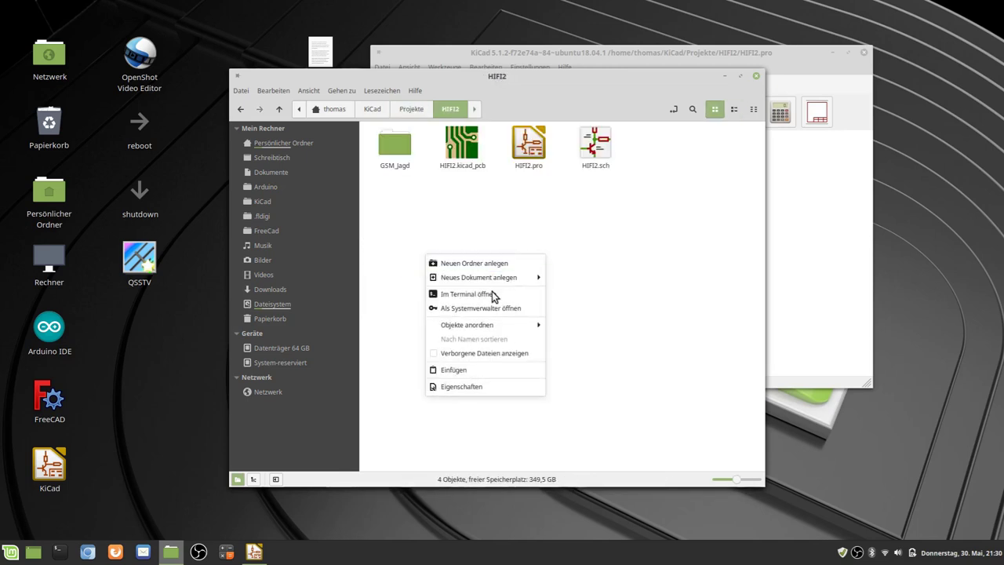
{"action": "left_click", "coordinate": [469, 371]}
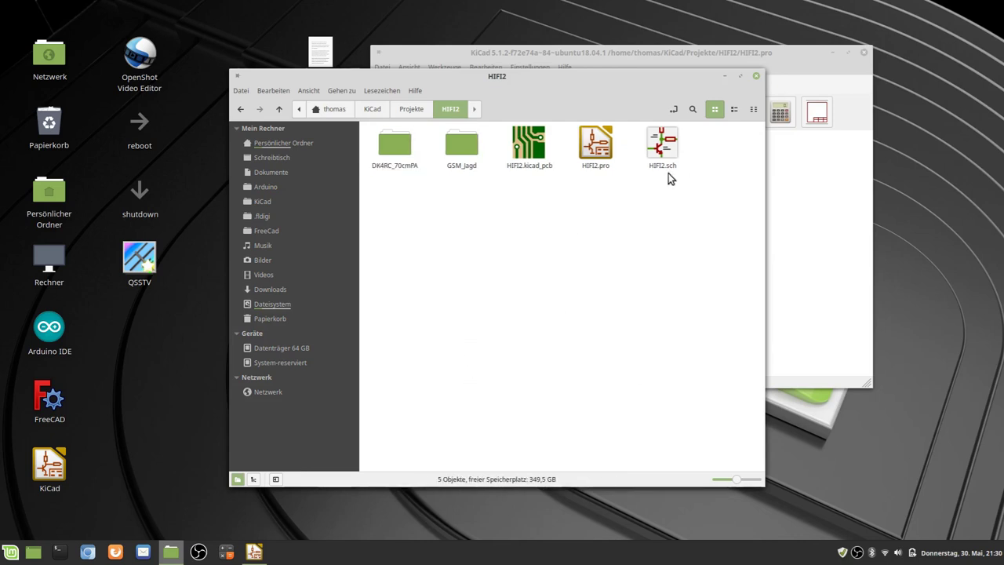
Switch back to KiCad, refresh the project tree and examine the files inside the DK4RC_70cmPA and GSM_Jagd folders.
{"action": "left_click", "coordinate": [806, 188]}
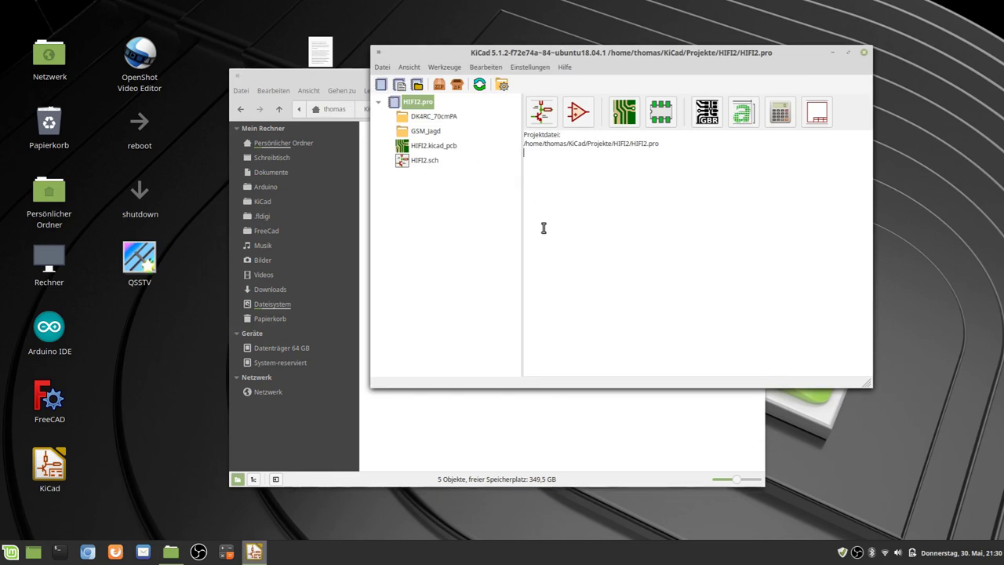
{"action": "left_click", "coordinate": [413, 119]}
{"action": "left_click", "coordinate": [480, 85]}
{"action": "left_click", "coordinate": [386, 117]}
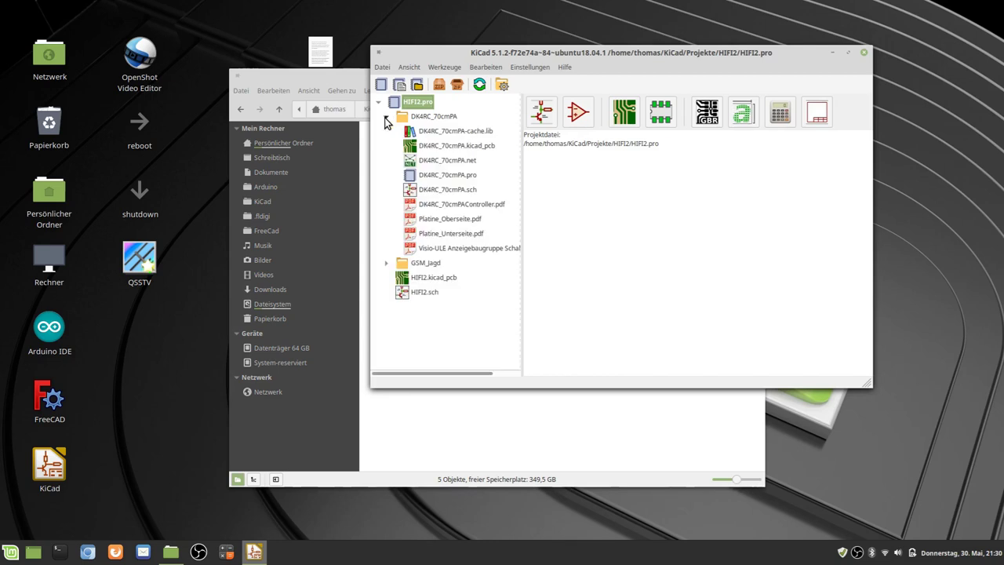
{"action": "left_click", "coordinate": [387, 263]}
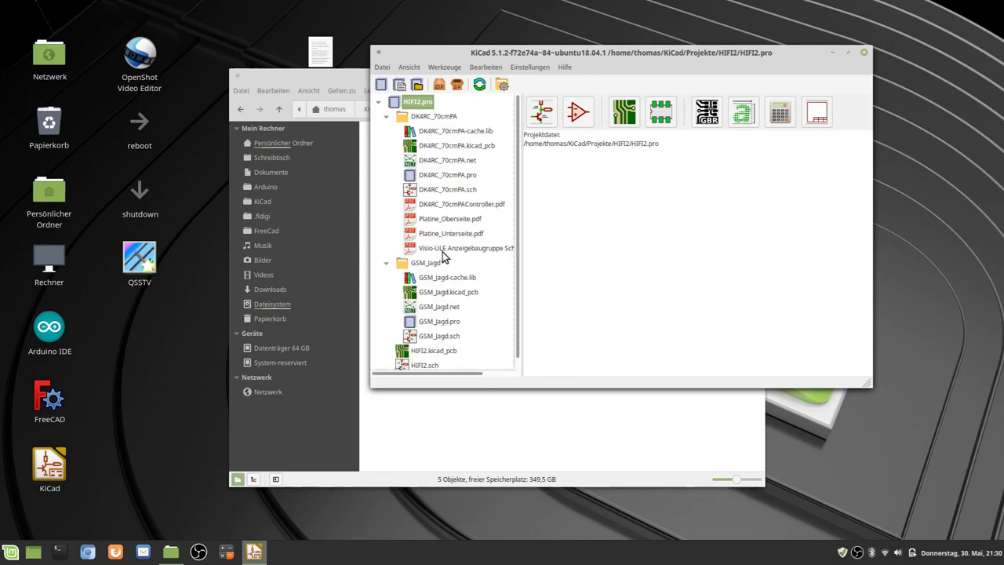
{"action": "left_click", "coordinate": [385, 116]}
{"action": "left_click", "coordinate": [386, 131]}
{"action": "left_click", "coordinate": [386, 131]}
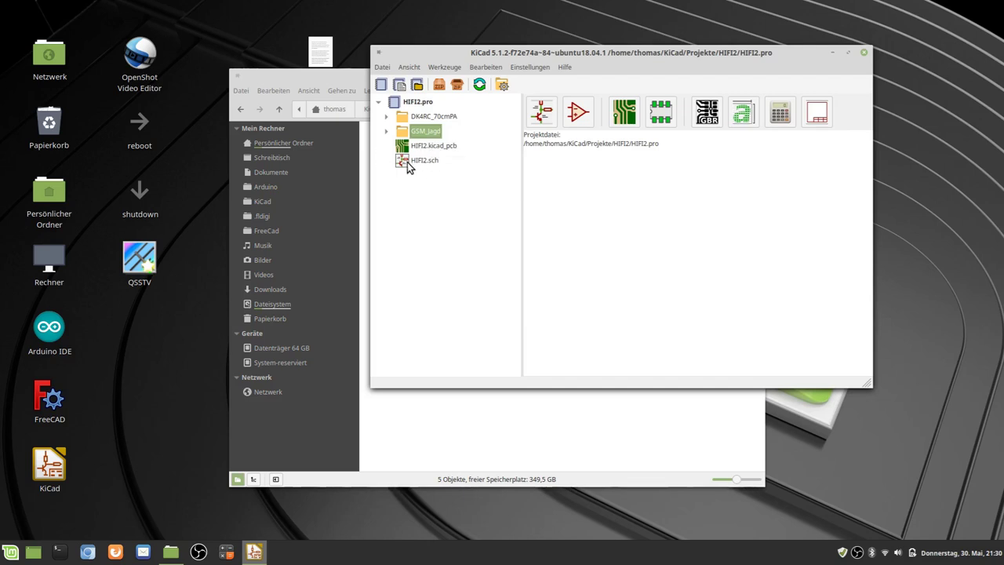
Open the HIFI2 schematic in Eeschema and arrange the project window so its file tree stays visible beside it.
{"action": "left_click", "coordinate": [536, 123]}
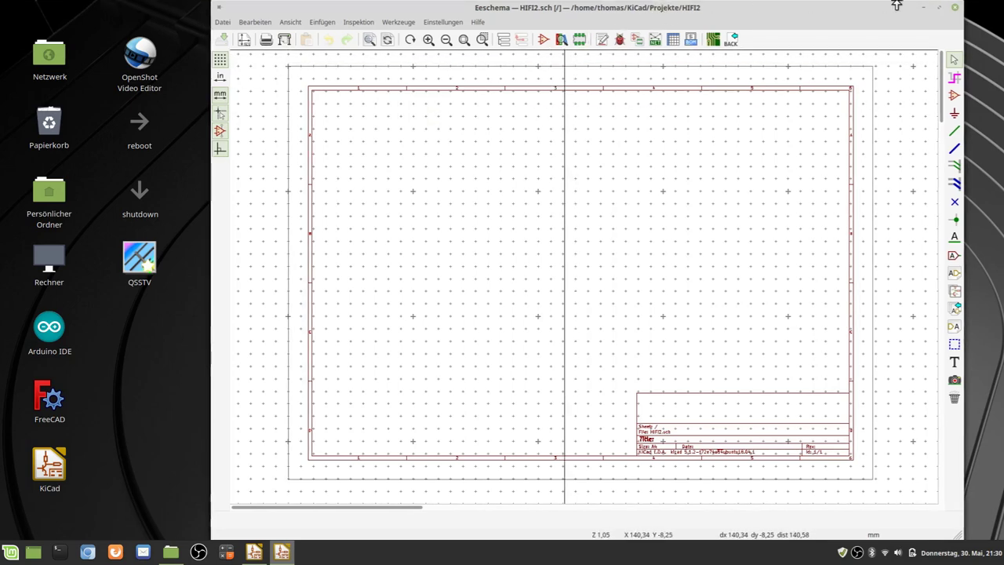
{"action": "left_click", "coordinate": [923, 8]}
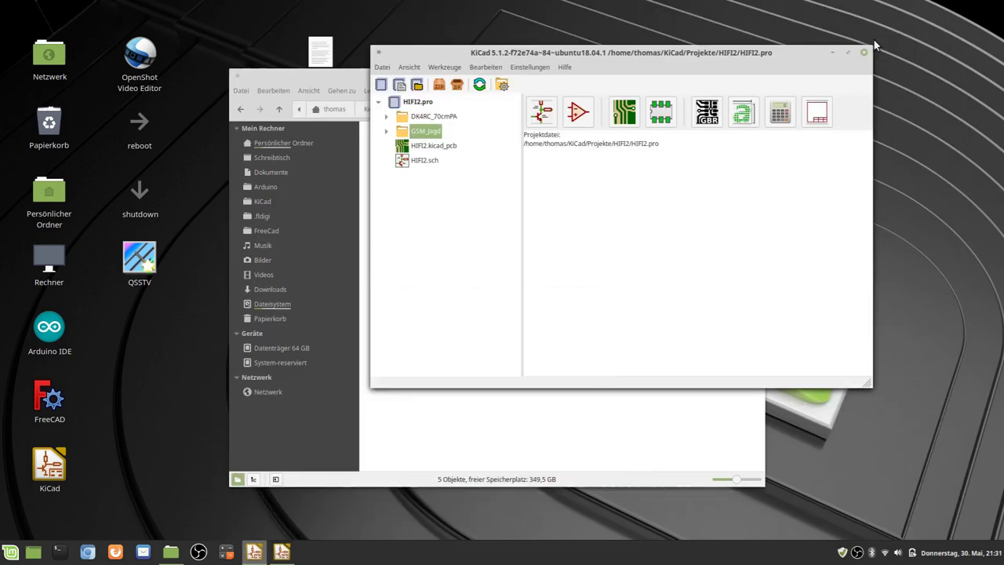
{"action": "left_click_drag", "start_coordinate": [632, 52], "coordinate": [265, 61]}
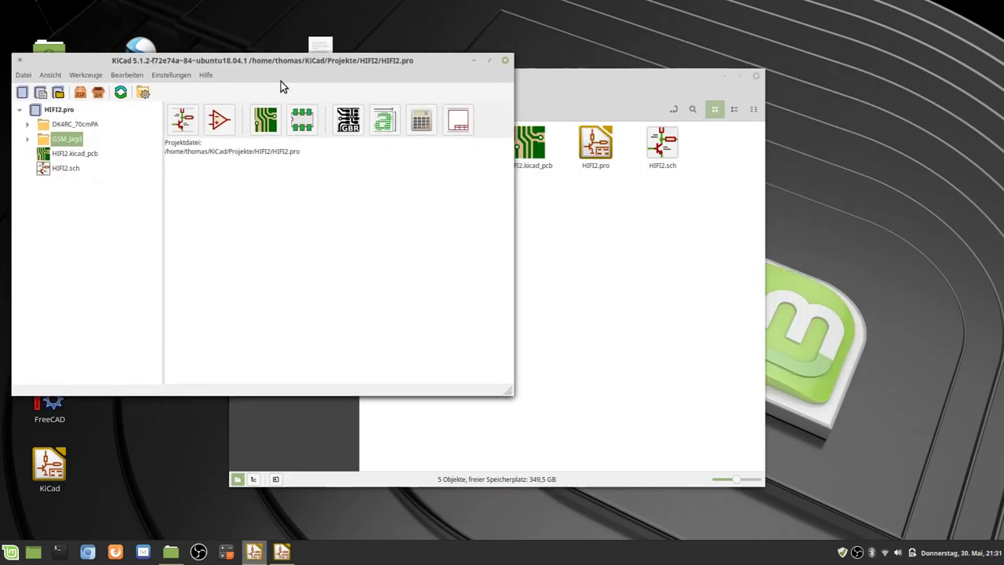
{"action": "left_click", "coordinate": [282, 551]}
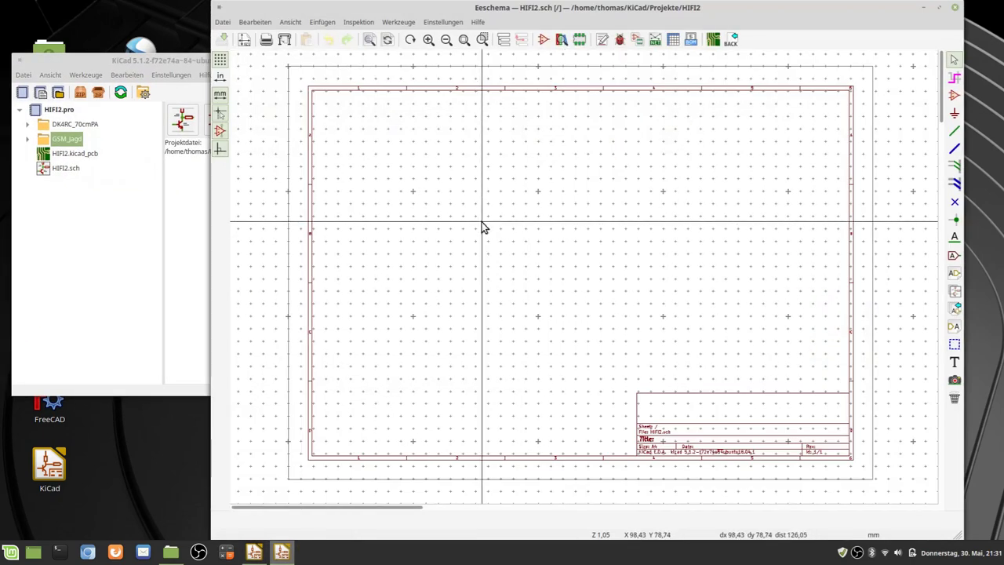
Draw a hierarchical sheet rectangle in the upper-left area of the HIFI2 schematic page.
{"action": "left_click", "coordinate": [955, 291]}
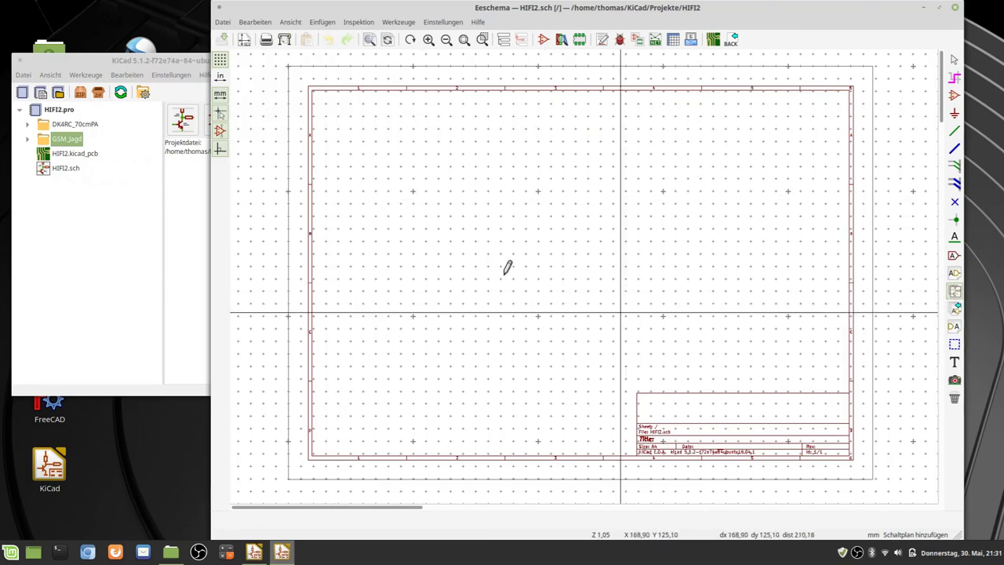
{"action": "left_click", "coordinate": [364, 192]}
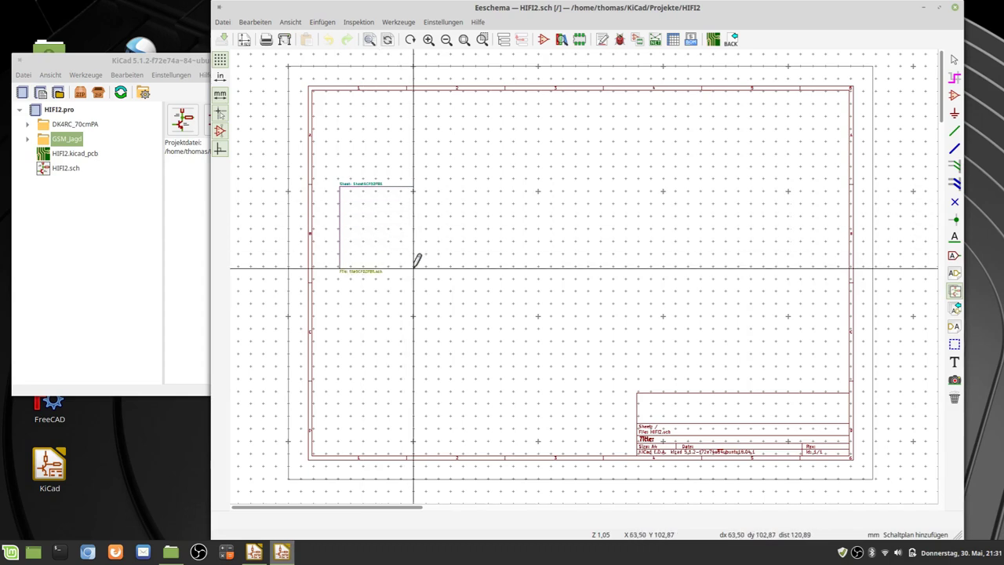
{"action": "left_click", "coordinate": [429, 289]}
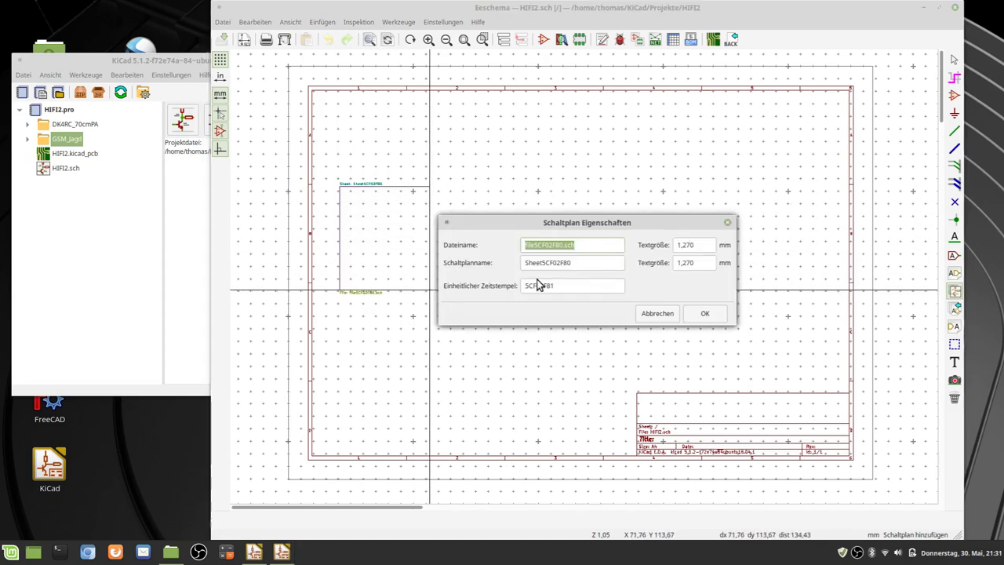
Set the hierarchical sheet's file name to GSM_Jagd/GSM_Jagd.sch.
{"action": "left_click_drag", "start_coordinate": [549, 229], "coordinate": [473, 163]}
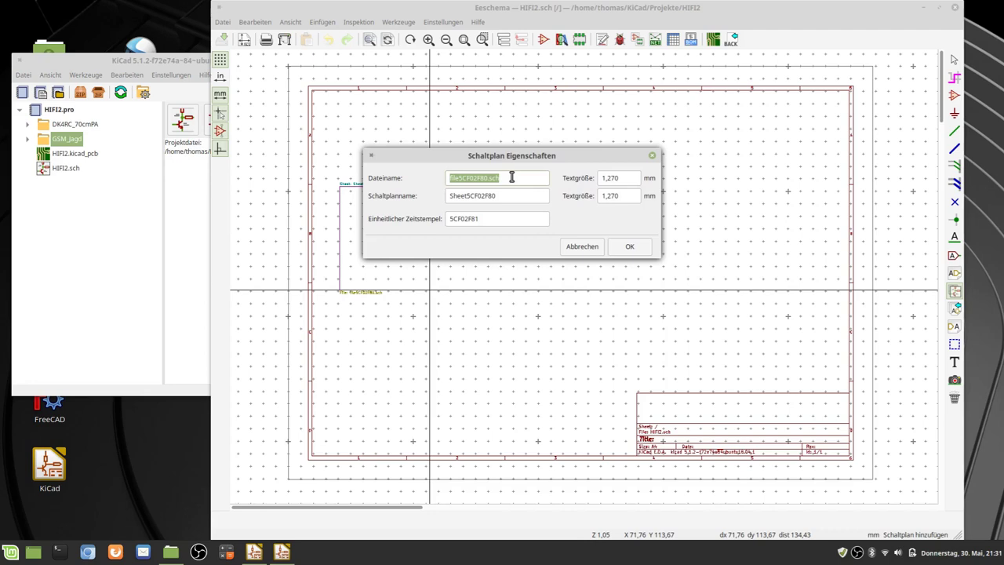
{"action": "type", "text": "GSM_JAGD"}
{"action": "key", "text": "BackSpace"}
{"action": "key", "text": "BackSpace"}
{"action": "key", "text": "BackSpace"}
{"action": "type", "text": "agd"}
{"action": "type", "text": "GSM_Jagd.sch"}
Name the hierarchical sheet GSM_Jagd and link it to the existing GSM_Jagd.sch file.
{"action": "left_click_drag", "start_coordinate": [502, 196], "coordinate": [393, 195]}
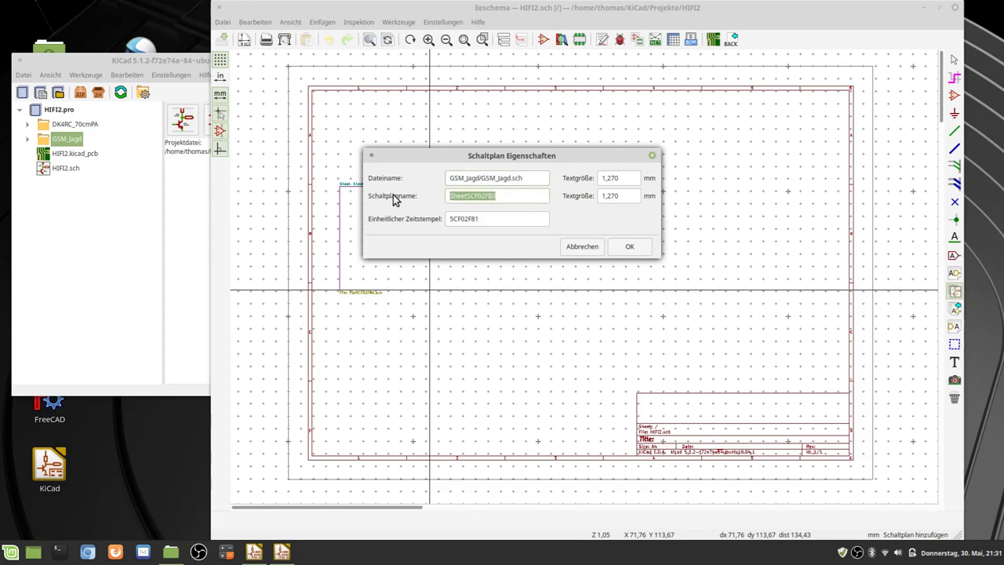
{"action": "type", "text": "GSM_Jagd"}
{"action": "left_click", "coordinate": [632, 248]}
{"action": "left_click_drag", "start_coordinate": [633, 251], "coordinate": [549, 137]}
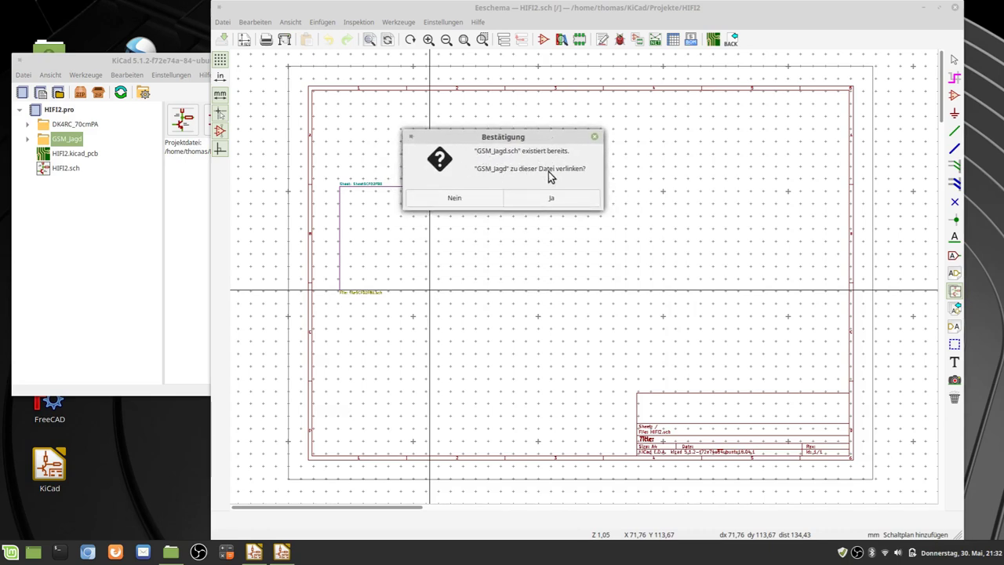
{"action": "left_click", "coordinate": [553, 201]}
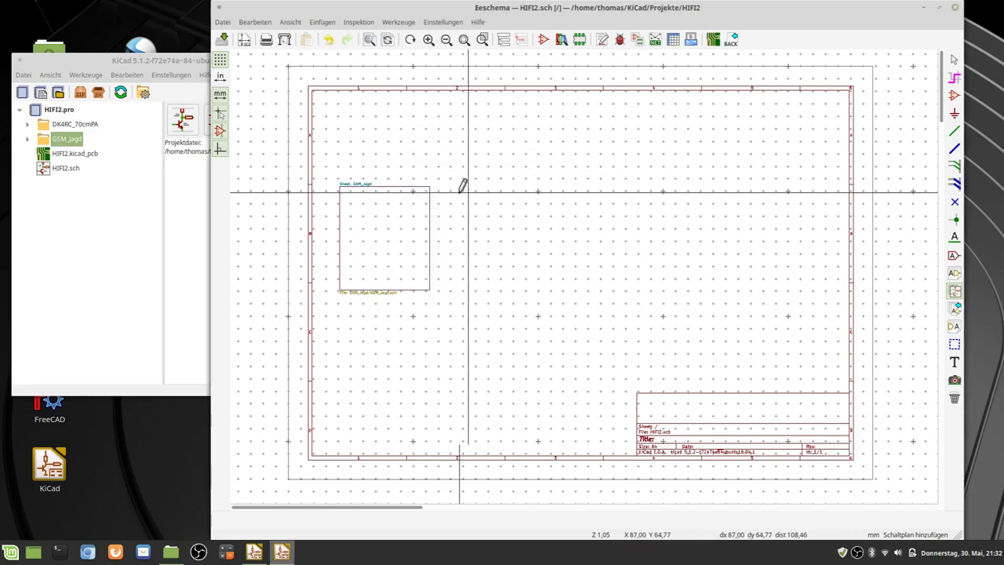
Draw a second hierarchical sheet beside GSM_Jagd at a similar size, with file name DK4RC_70cmPA/DK4RC_70cmPA.sch.
{"action": "left_click", "coordinate": [471, 186]}
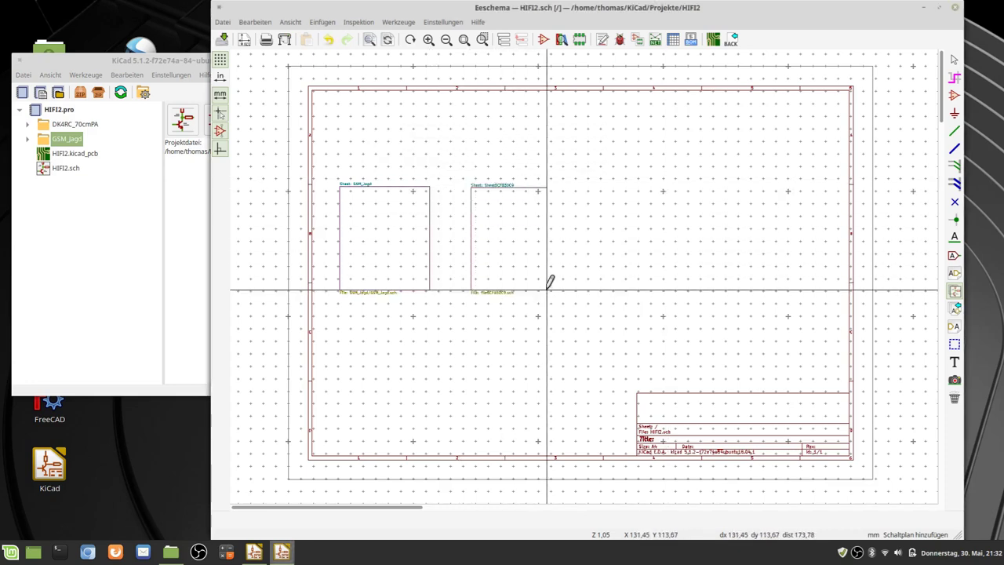
{"action": "left_click", "coordinate": [560, 285]}
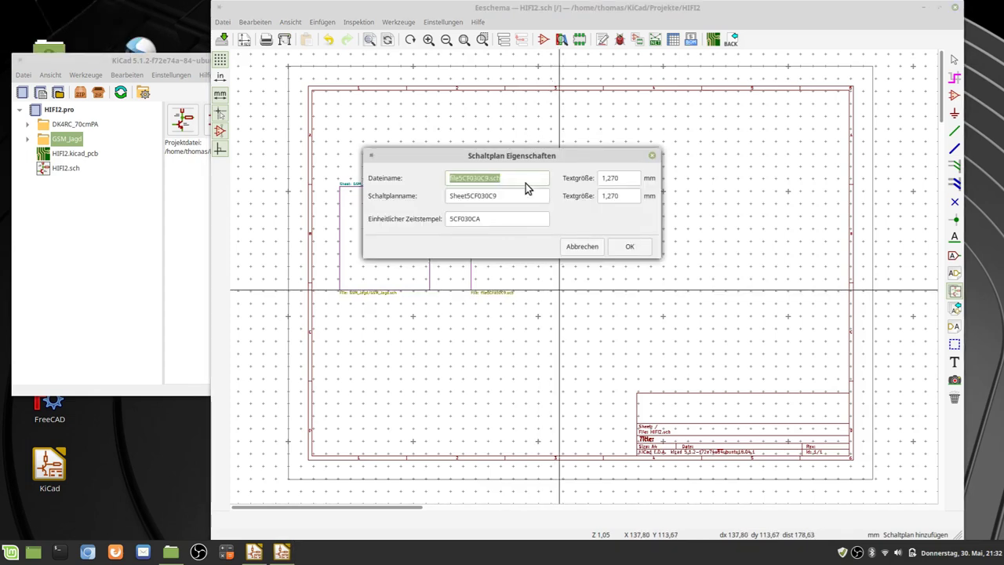
{"action": "type", "text": "DK4RC"}
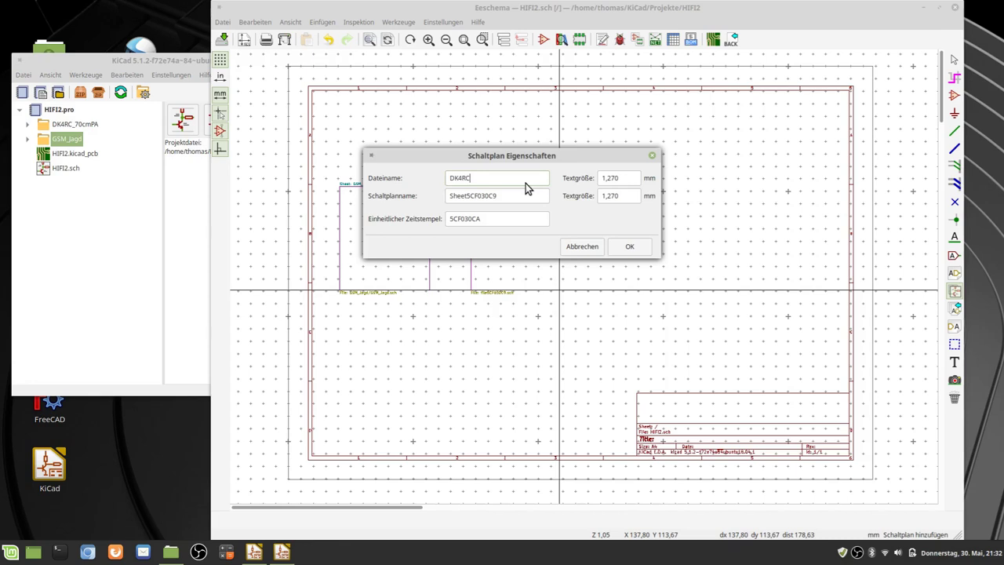
{"action": "type", "text": "_70cmP"}
{"action": "type", "text": "70cmPA.sch"}
Name the second sheet 70cmPA and link it to the existing DK4RC_70cmPA.sch file.
{"action": "left_click_drag", "start_coordinate": [521, 195], "coordinate": [310, 195]}
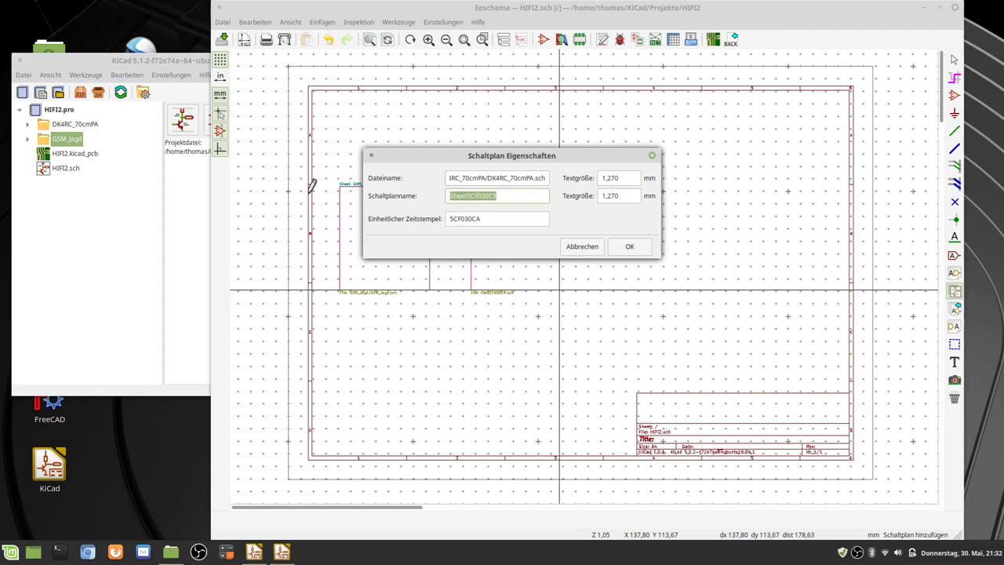
{"action": "type", "text": "70cmPA"}
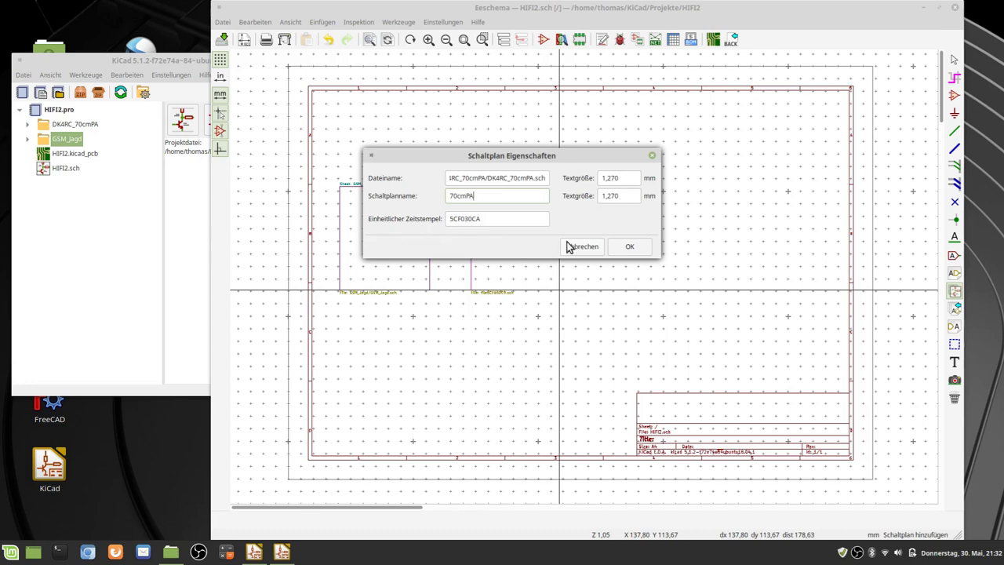
{"action": "left_click", "coordinate": [632, 246]}
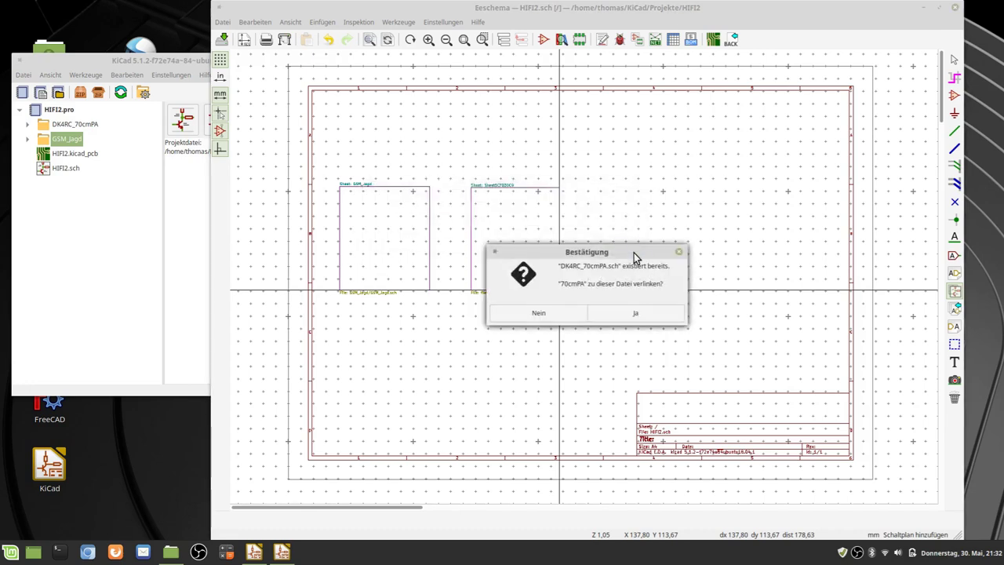
{"action": "left_click", "coordinate": [652, 317]}
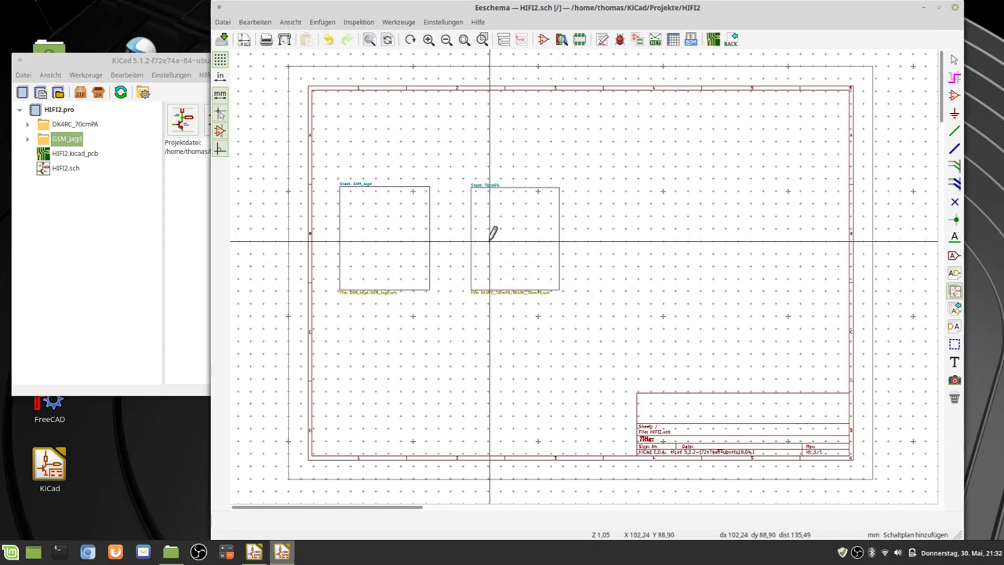
Exit the sheet tool, open the 70cmPA sheet to examine its component symbols, and return to the root sheet.
{"action": "right_click", "coordinate": [503, 239]}
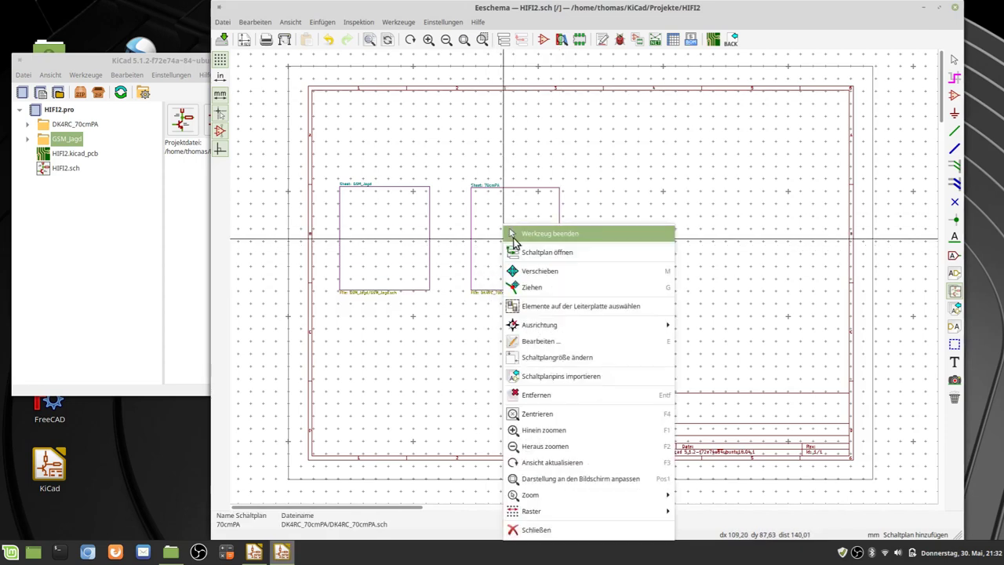
{"action": "left_click", "coordinate": [526, 236]}
{"action": "right_click", "coordinate": [526, 237]}
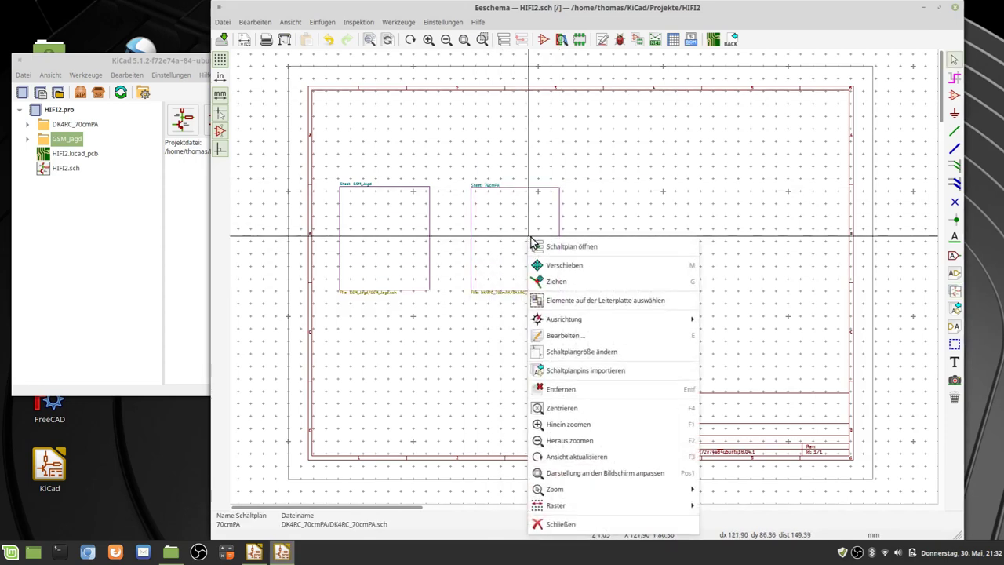
{"action": "left_click", "coordinate": [561, 248]}
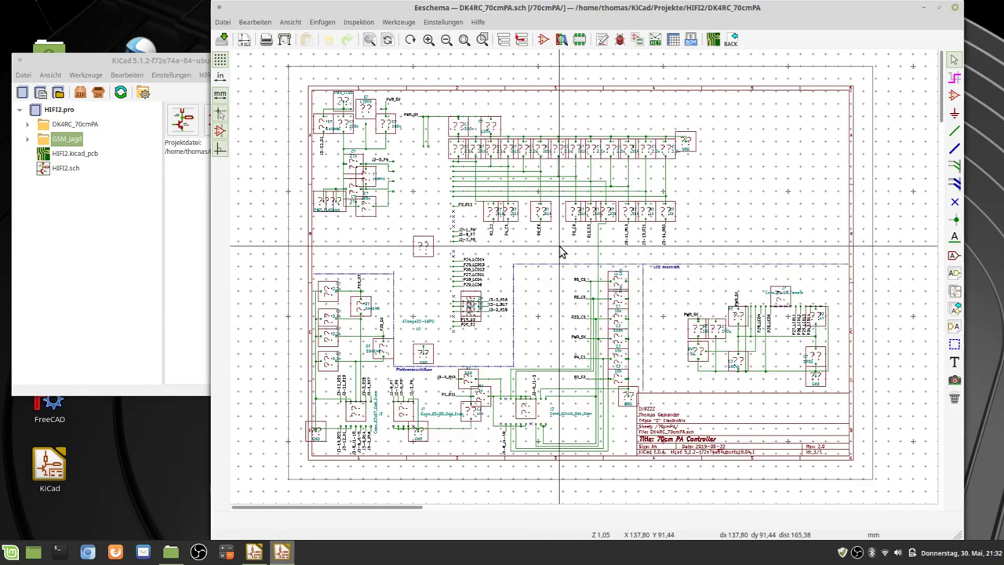
{"action": "scroll", "coordinate": [529, 293], "scroll_direction": "up", "scroll_amount": 2}
{"action": "scroll", "coordinate": [583, 281], "scroll_direction": "up", "scroll_amount": 3}
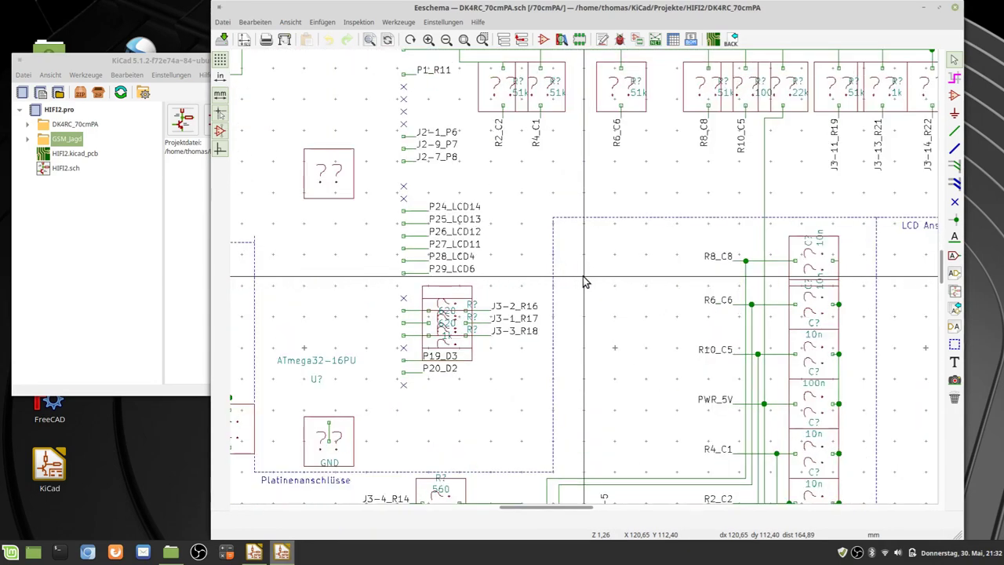
{"action": "scroll", "coordinate": [554, 276], "scroll_direction": "down", "scroll_amount": 3}
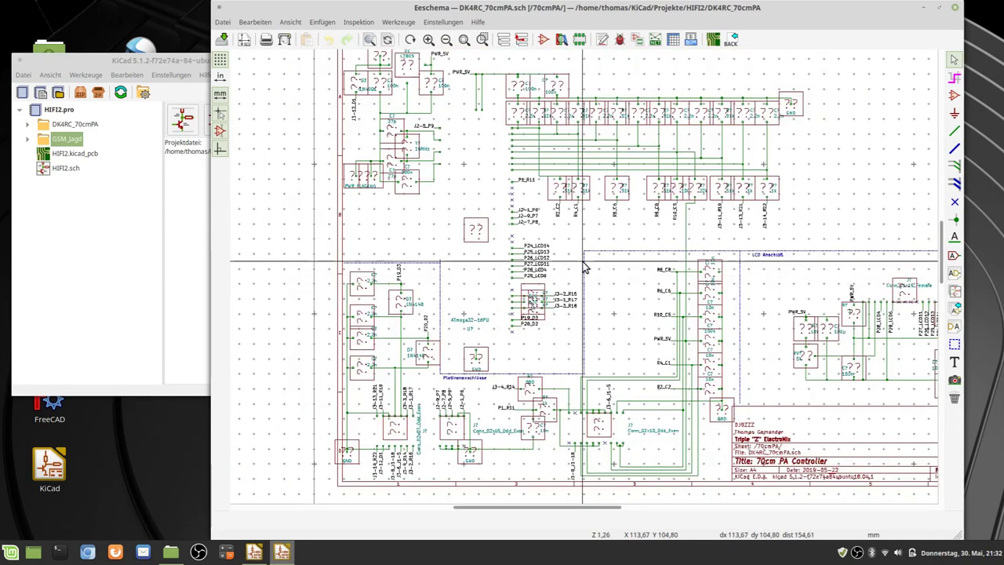
{"action": "left_click", "coordinate": [522, 39]}
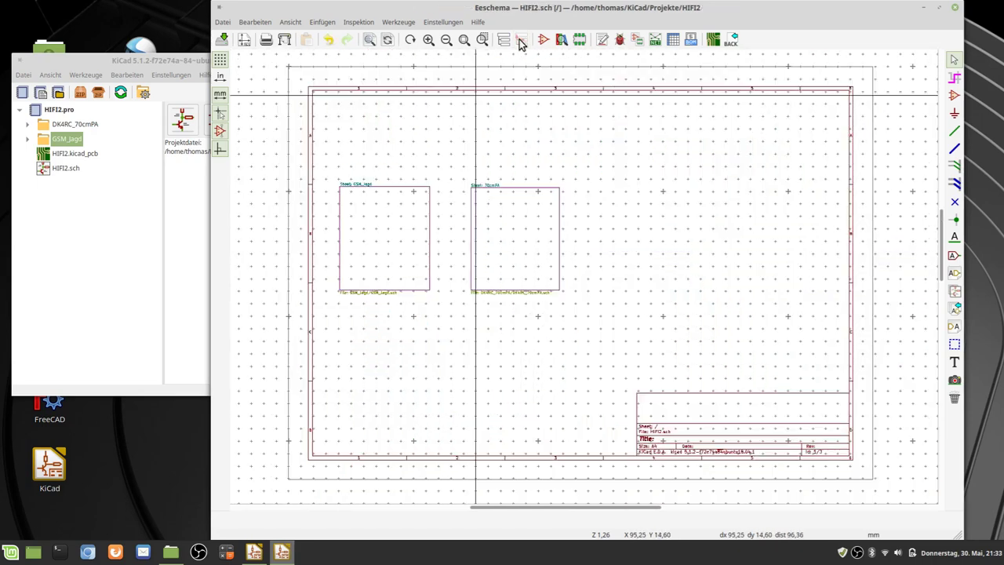
Open the GSM_Jagd sheet to check its symbols and save the schematic project.
{"action": "right_click", "coordinate": [372, 242]}
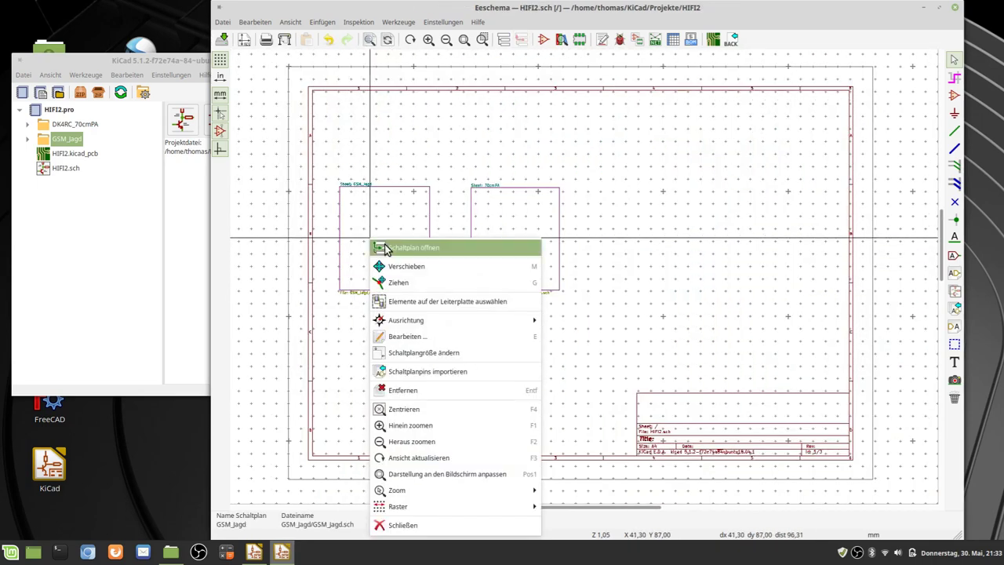
{"action": "left_click", "coordinate": [388, 248]}
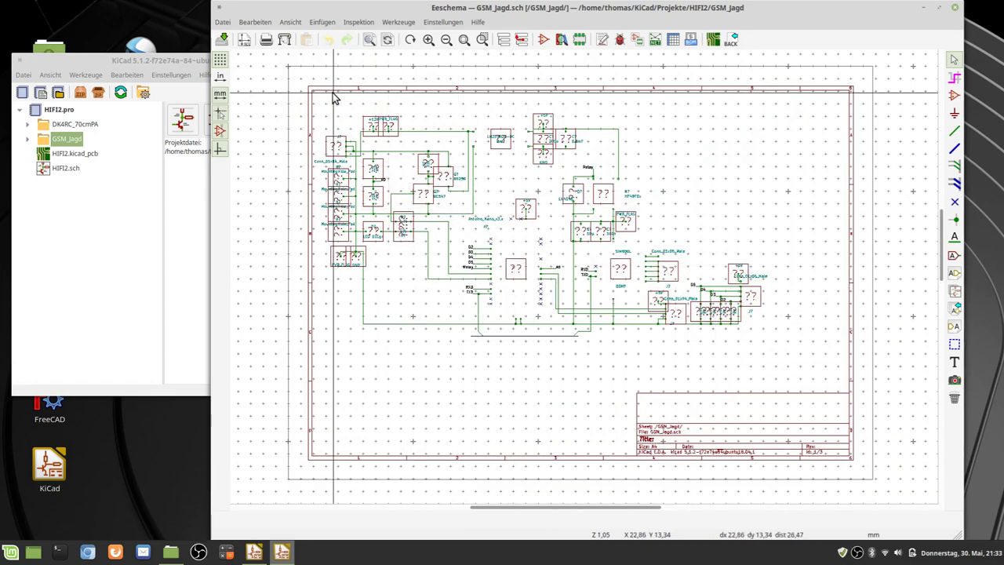
{"action": "left_click", "coordinate": [219, 42]}
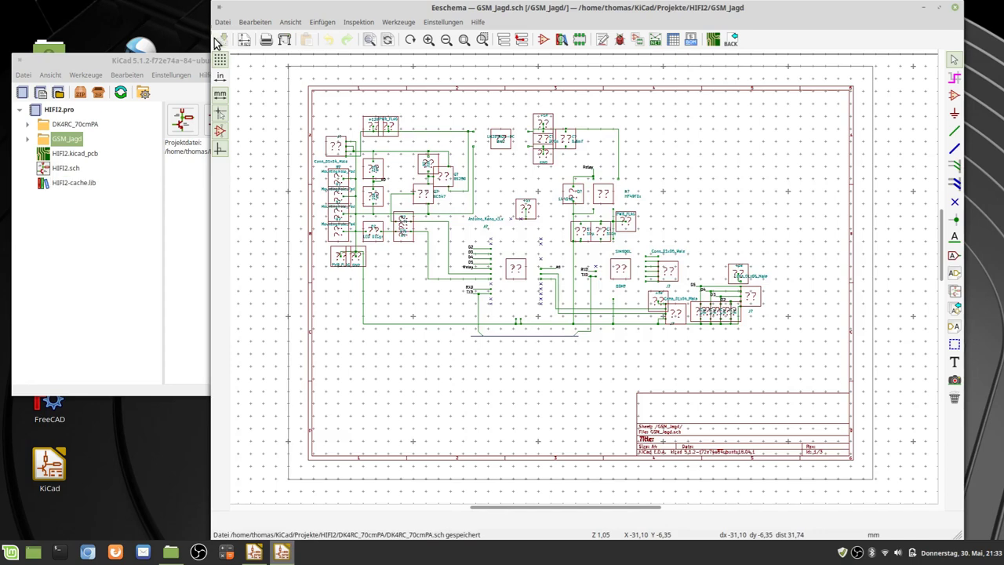
Close Eeschema and KiCad, restart KiCad and reopen the HIFI2 schematic.
{"action": "left_click", "coordinate": [954, 8]}
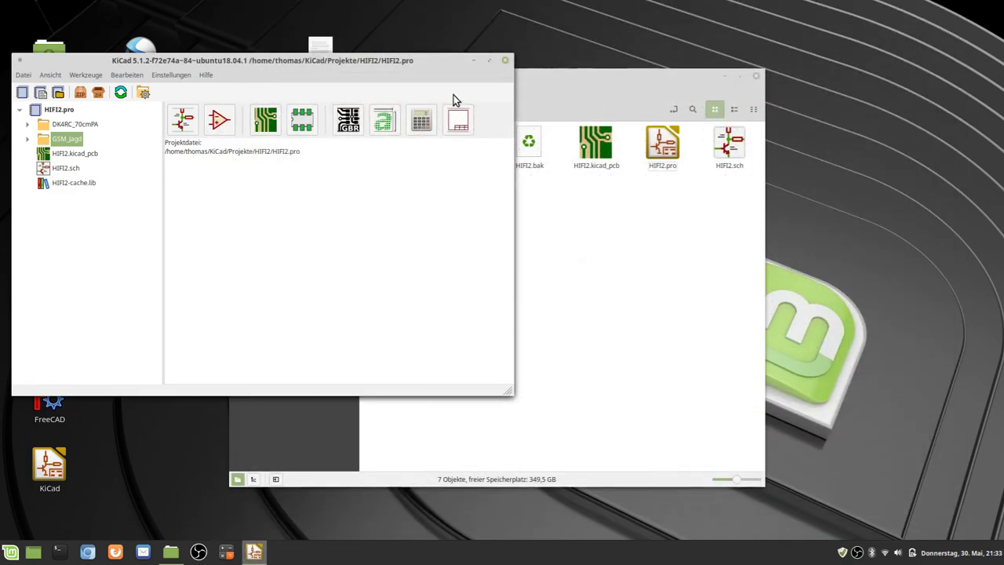
{"action": "left_click", "coordinate": [505, 61]}
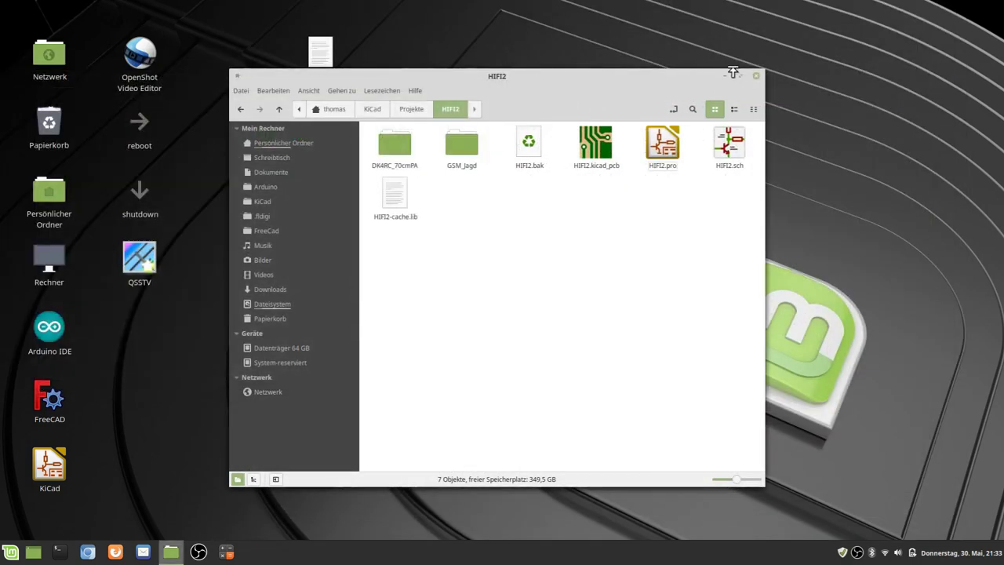
{"action": "left_click", "coordinate": [57, 474]}
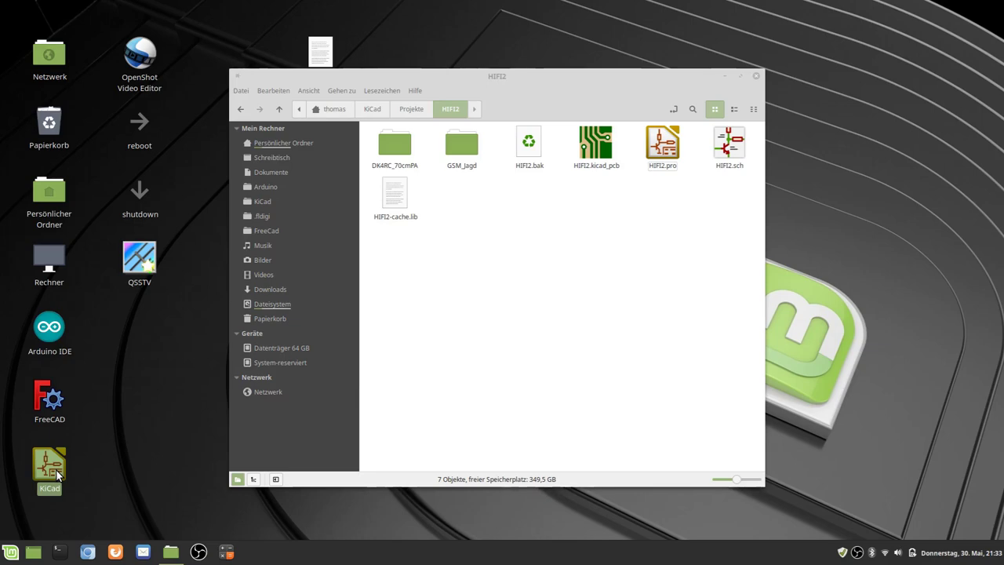
{"action": "double_click", "coordinate": [57, 474]}
{"action": "left_click_drag", "start_coordinate": [205, 24], "coordinate": [600, 36]}
{"action": "left_click", "coordinate": [509, 96]}
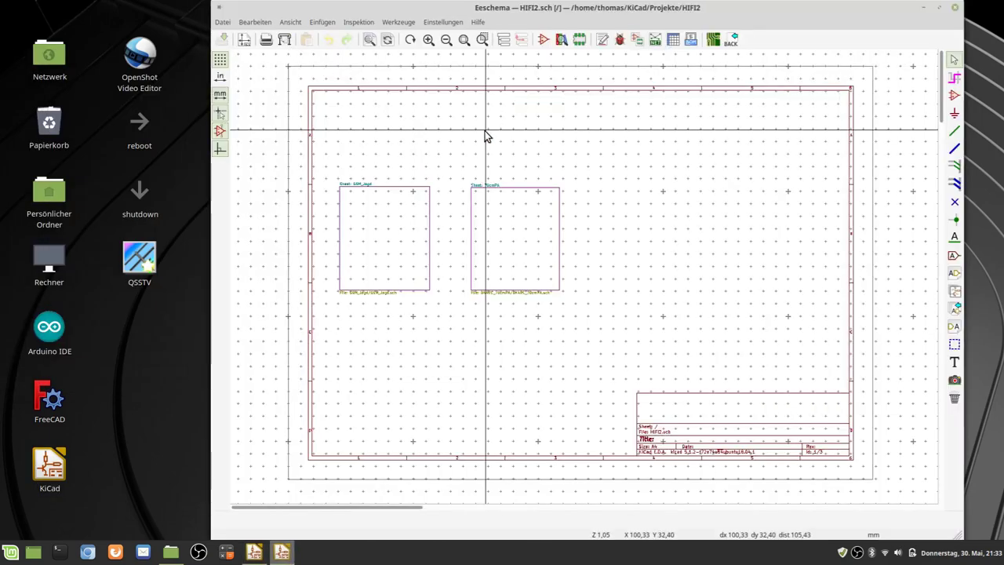
Open the GSM_Jagd sheet, examine its component symbols and reference annotations up close, and return to the root sheet.
{"action": "left_click", "coordinate": [374, 237]}
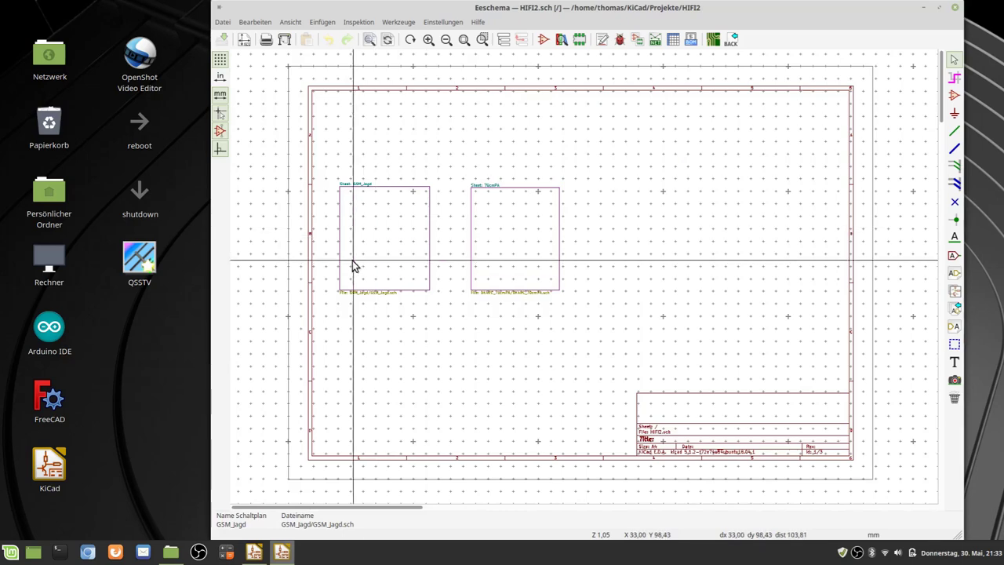
{"action": "right_click", "coordinate": [363, 259]}
{"action": "left_click", "coordinate": [395, 255]}
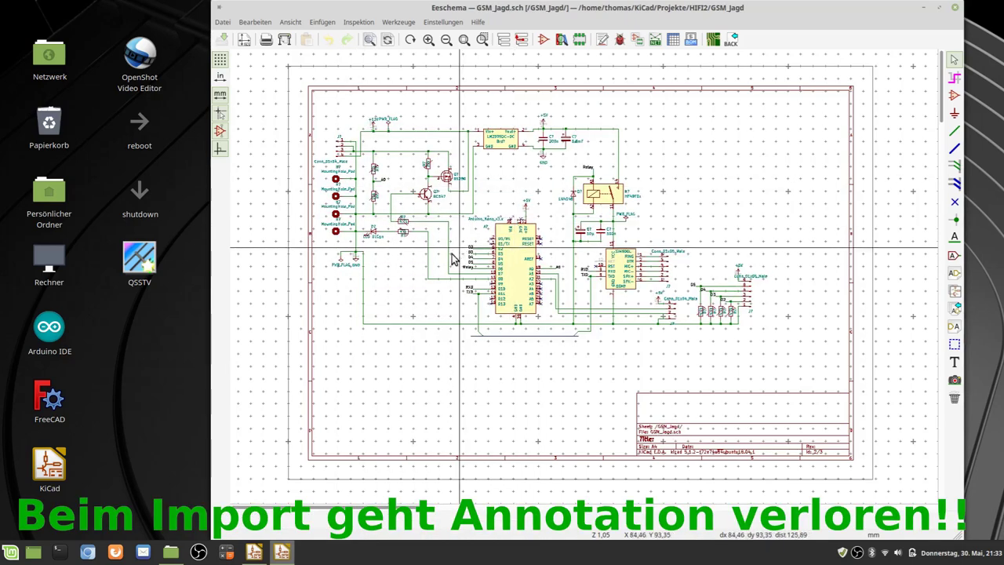
{"action": "scroll", "coordinate": [451, 259], "scroll_direction": "up", "scroll_amount": 2}
{"action": "scroll", "coordinate": [581, 280], "scroll_direction": "up", "scroll_amount": 1}
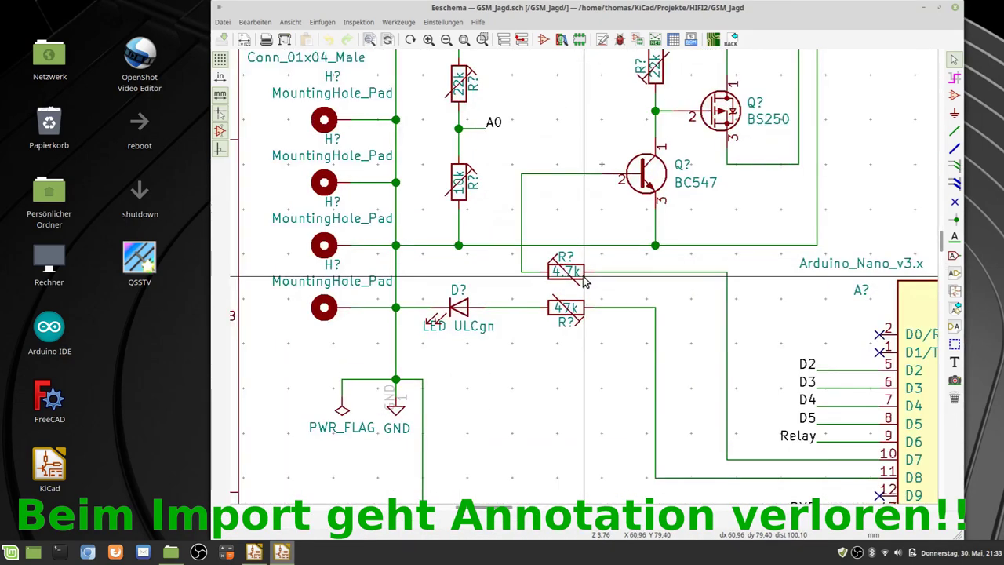
{"action": "scroll", "coordinate": [583, 282], "scroll_direction": "up", "scroll_amount": 2}
{"action": "scroll", "coordinate": [410, 381], "scroll_direction": "down", "scroll_amount": 3}
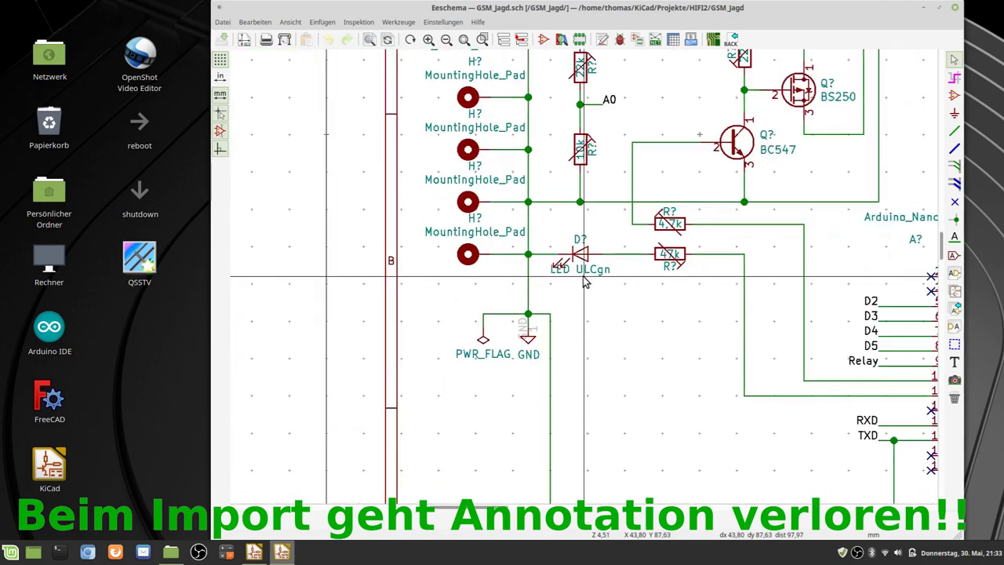
{"action": "scroll", "coordinate": [584, 283], "scroll_direction": "down", "scroll_amount": 3}
{"action": "scroll", "coordinate": [583, 282], "scroll_direction": "up", "scroll_amount": 1}
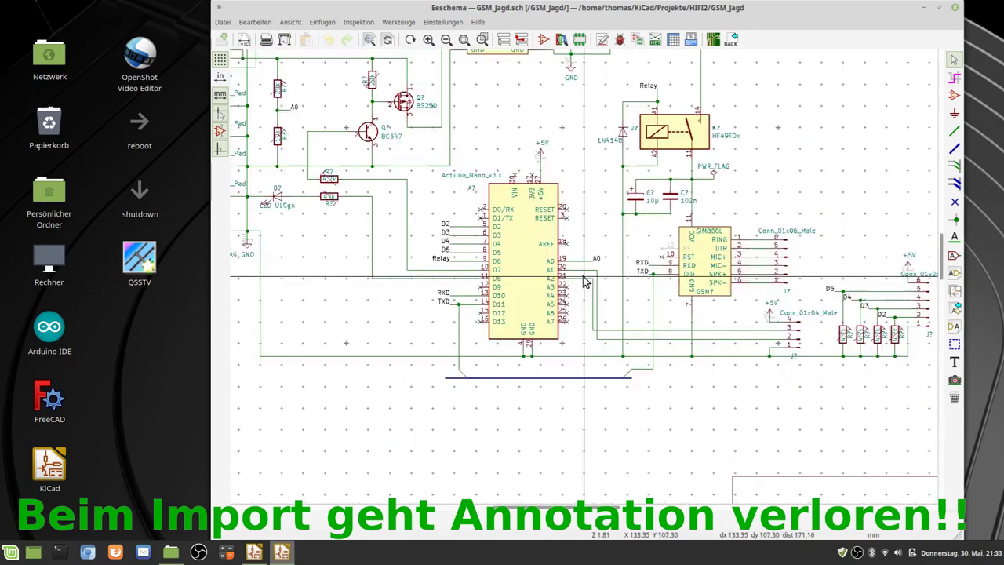
{"action": "scroll", "coordinate": [583, 282], "scroll_direction": "up", "scroll_amount": 2}
{"action": "scroll", "coordinate": [583, 282], "scroll_direction": "down", "scroll_amount": 1}
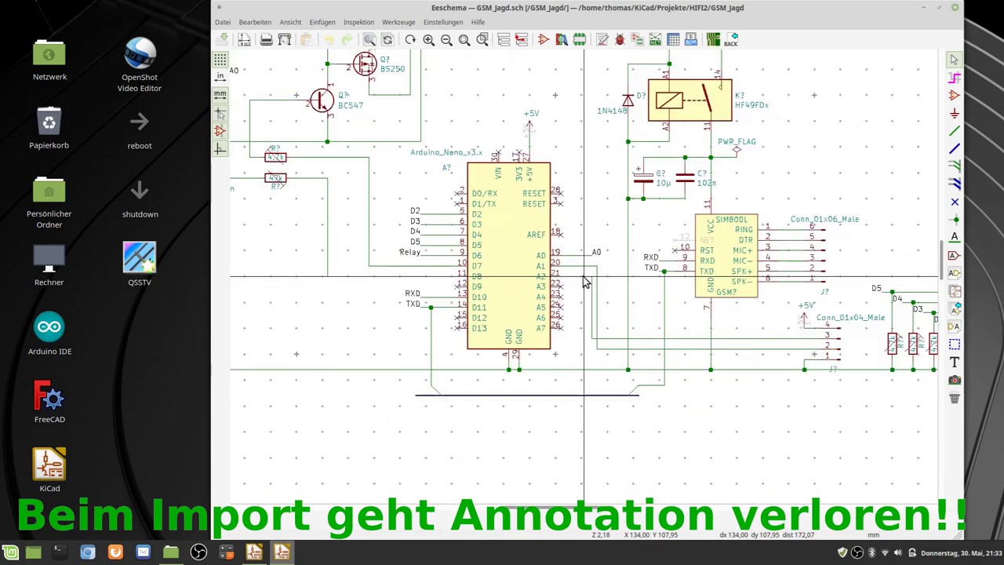
{"action": "scroll", "coordinate": [583, 282], "scroll_direction": "down", "scroll_amount": 2}
{"action": "scroll", "coordinate": [583, 283], "scroll_direction": "up", "scroll_amount": 1}
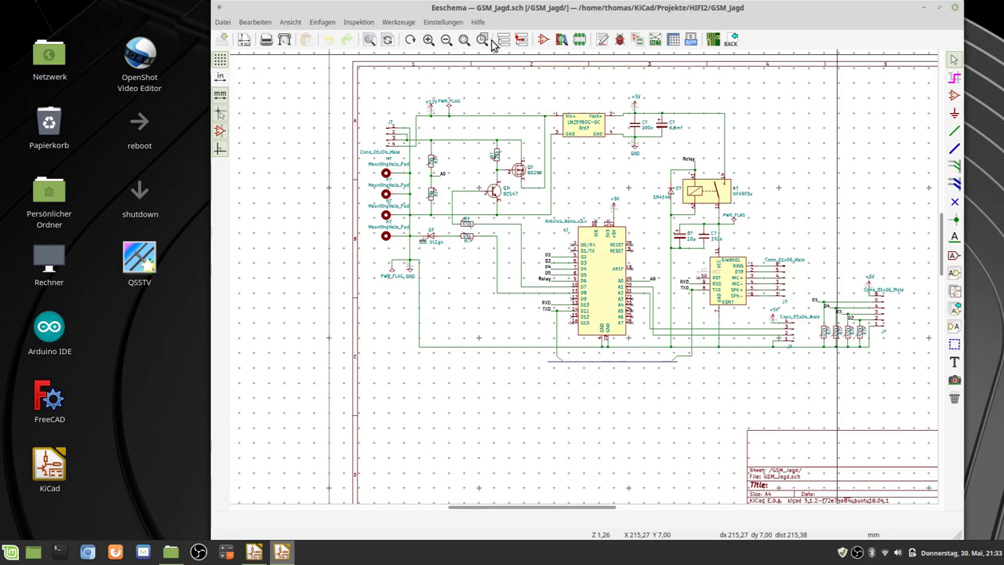
{"action": "left_click", "coordinate": [520, 39]}
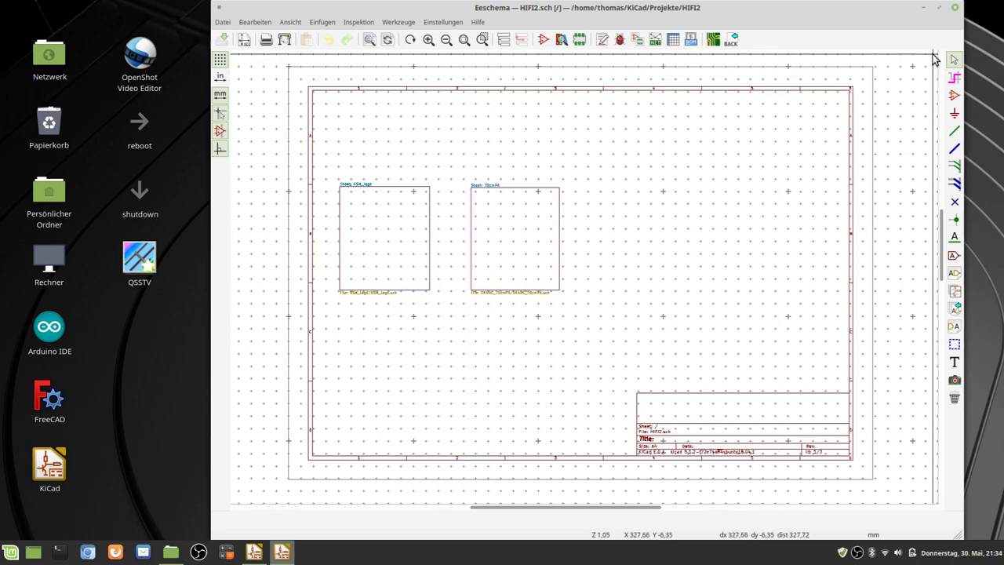
Close the schematic editor and the HIFI2 file manager window, and expand the GSM_Jagd folder in the project tree.
{"action": "left_click", "coordinate": [954, 7]}
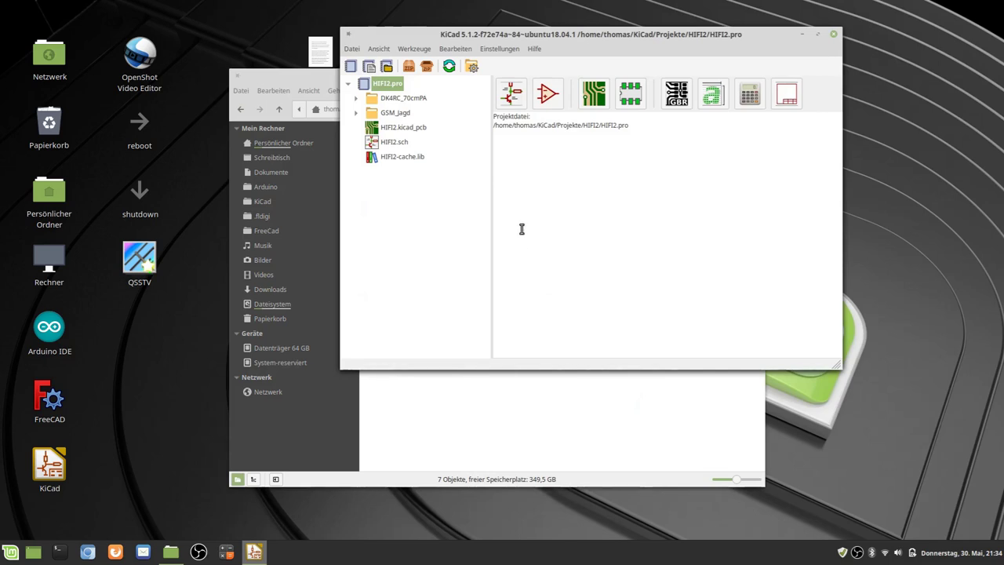
{"action": "left_click", "coordinate": [435, 440]}
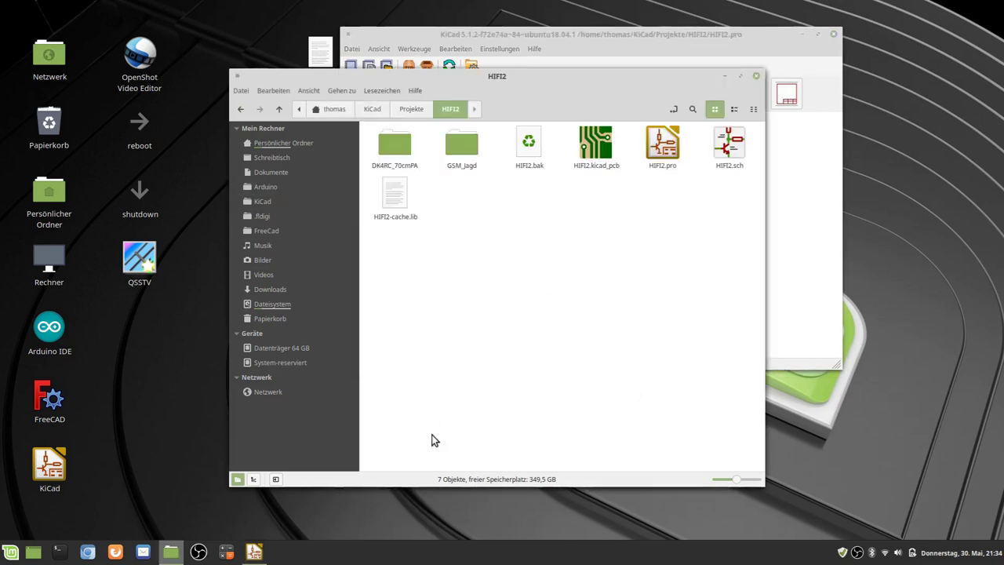
{"action": "left_click", "coordinate": [756, 77]}
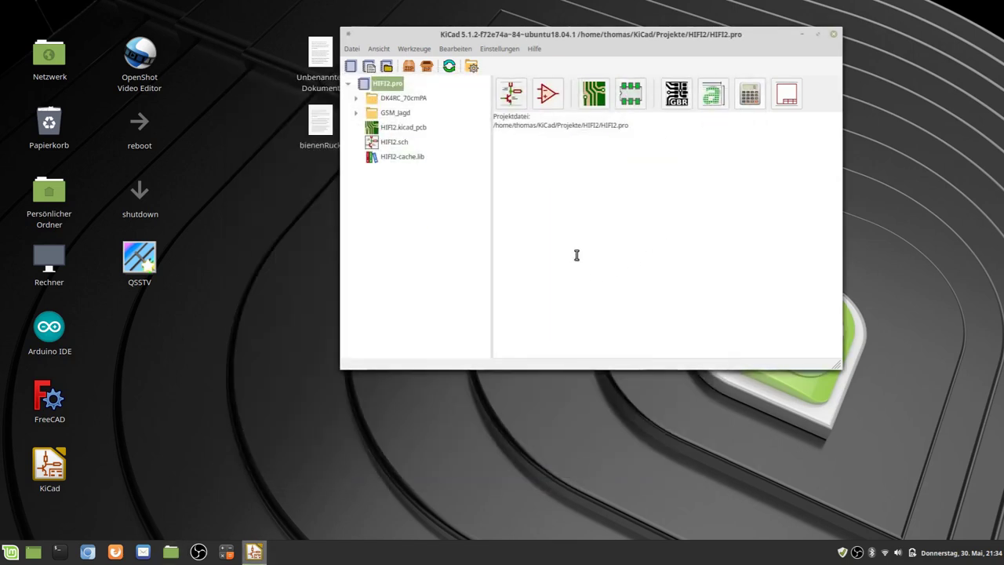
{"action": "left_click", "coordinate": [356, 112]}
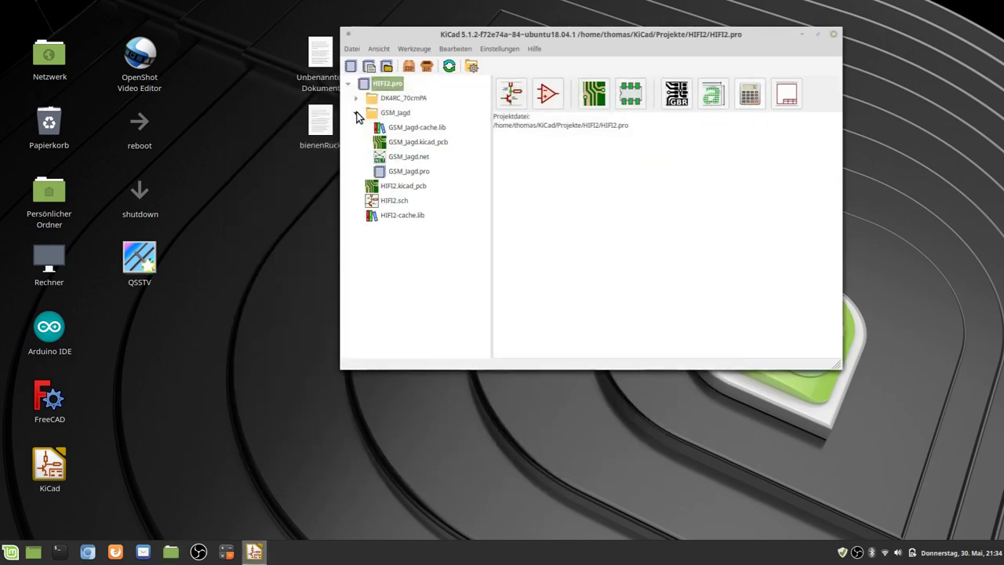
Open the HIFI2.kicad_pcb board, check its import and export options for a way to add boards, and close the board editor.
{"action": "left_click", "coordinate": [407, 145]}
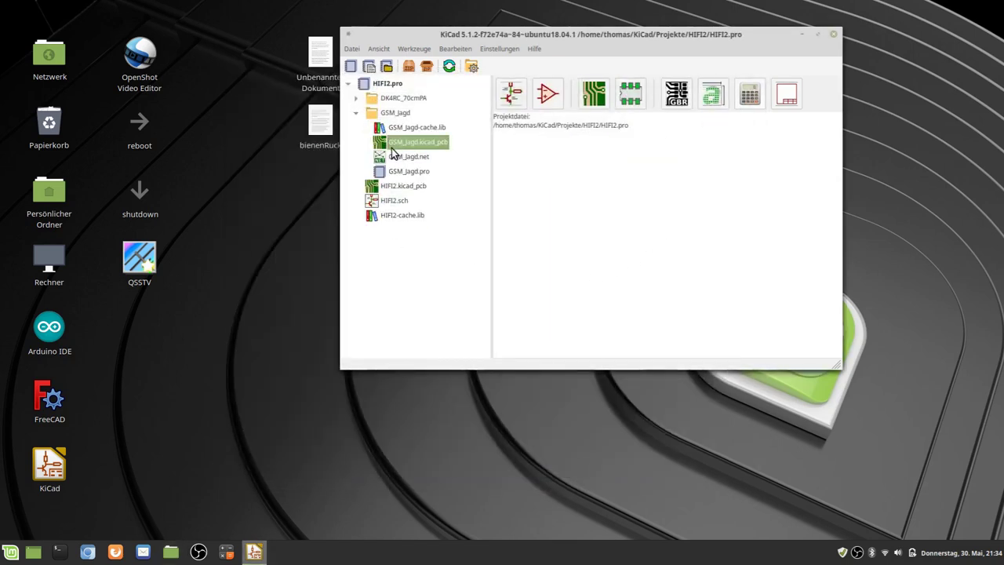
{"action": "left_click", "coordinate": [399, 187]}
{"action": "double_click", "coordinate": [399, 187]}
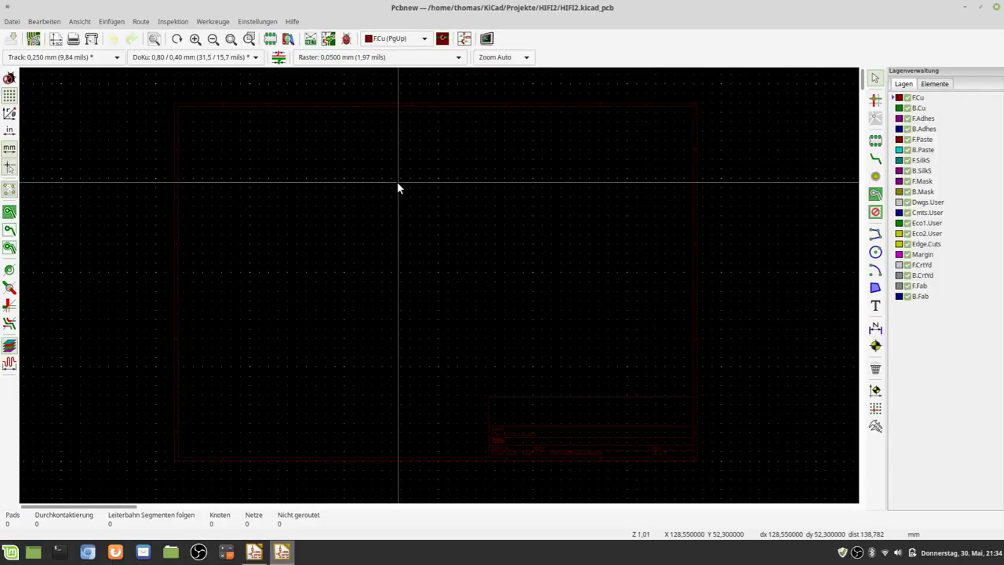
{"action": "left_click", "coordinate": [14, 22]}
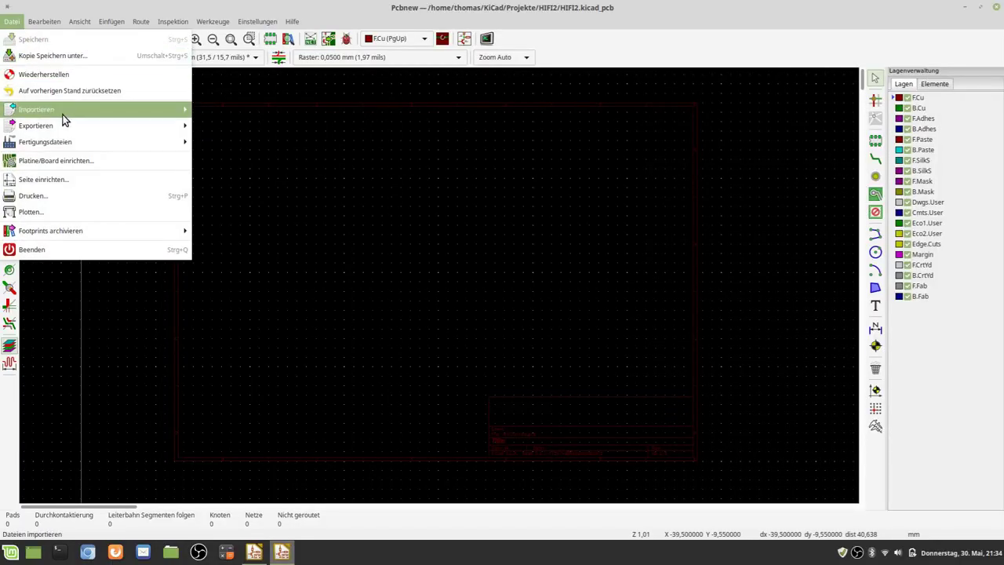
{"action": "mouse_move", "coordinate": [28, 125]}
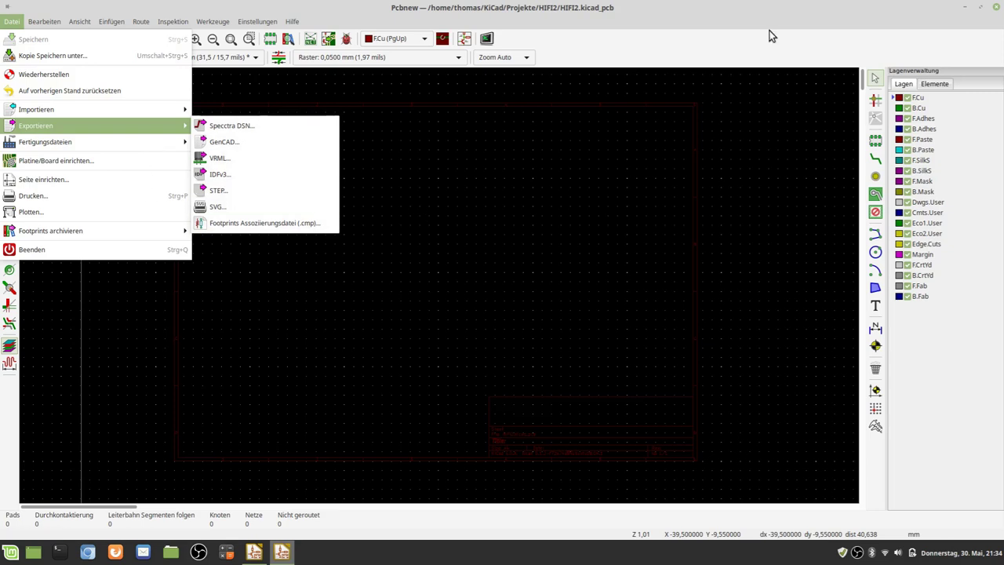
{"action": "left_click", "coordinate": [997, 13]}
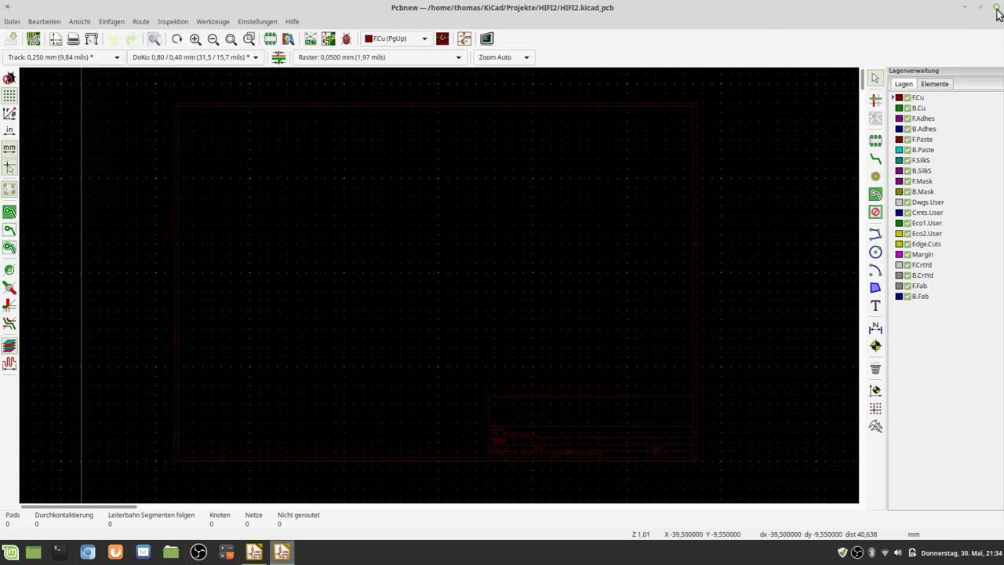
{"action": "left_click", "coordinate": [996, 8]}
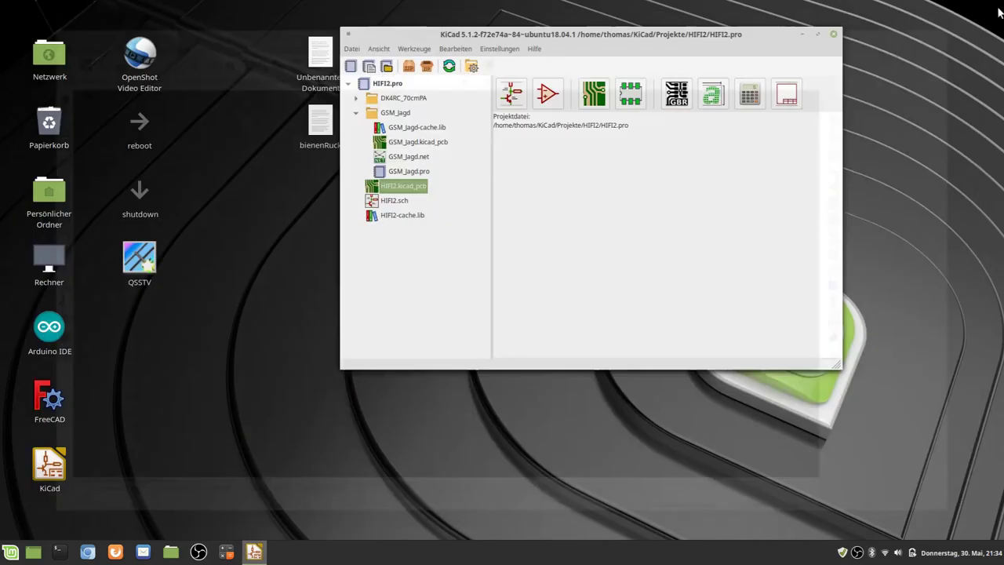
Open the GSM_Jagd.kicad_pcb board from the GSM_Jagd project folder on its own in the board editor.
{"action": "left_click", "coordinate": [397, 162]}
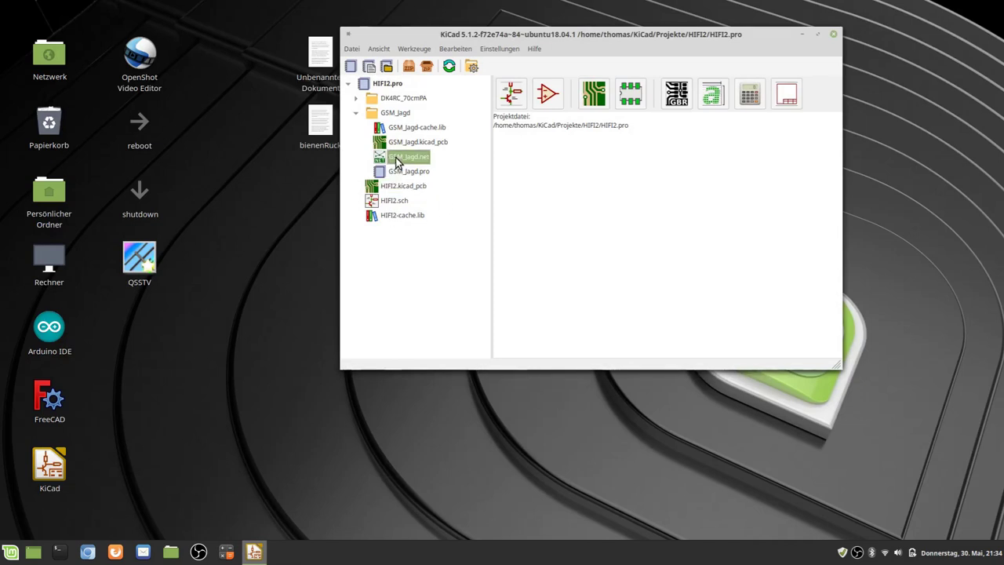
{"action": "left_click", "coordinate": [406, 145]}
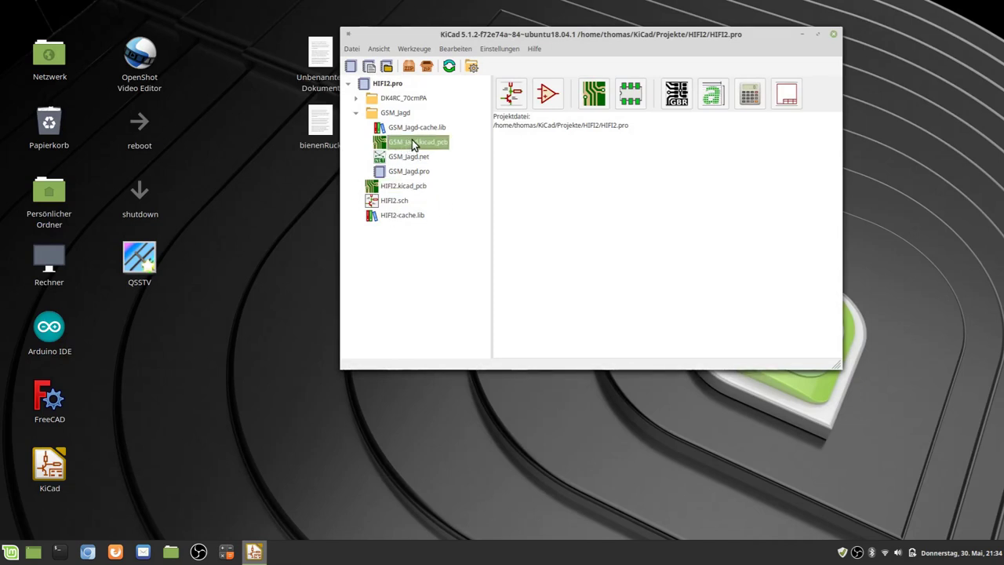
{"action": "double_click", "coordinate": [413, 145]}
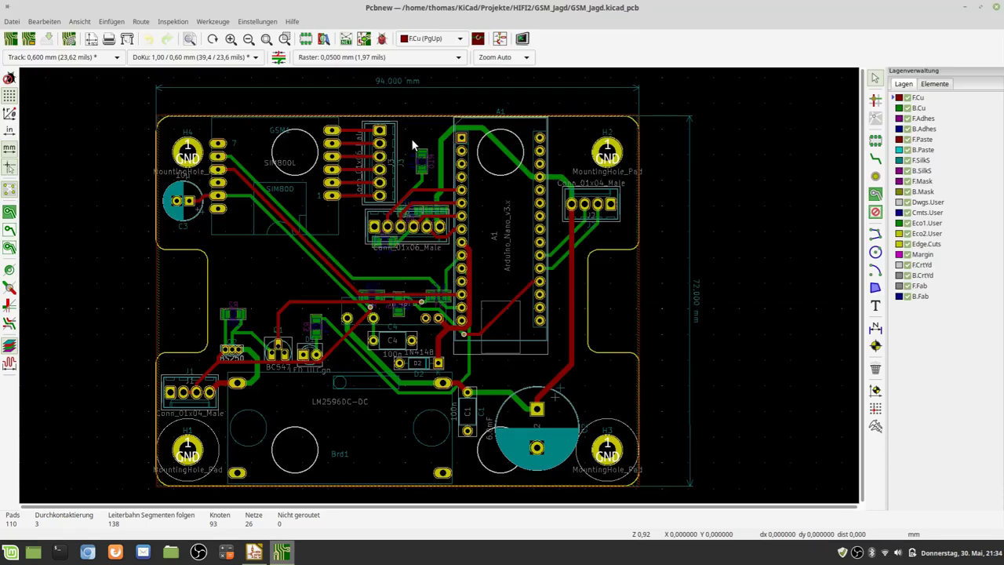
Move the complete GSM_Jagd board with its dimensions into the lower-left area of the drawing sheet.
{"action": "scroll", "coordinate": [437, 284], "scroll_direction": "down", "scroll_amount": 4}
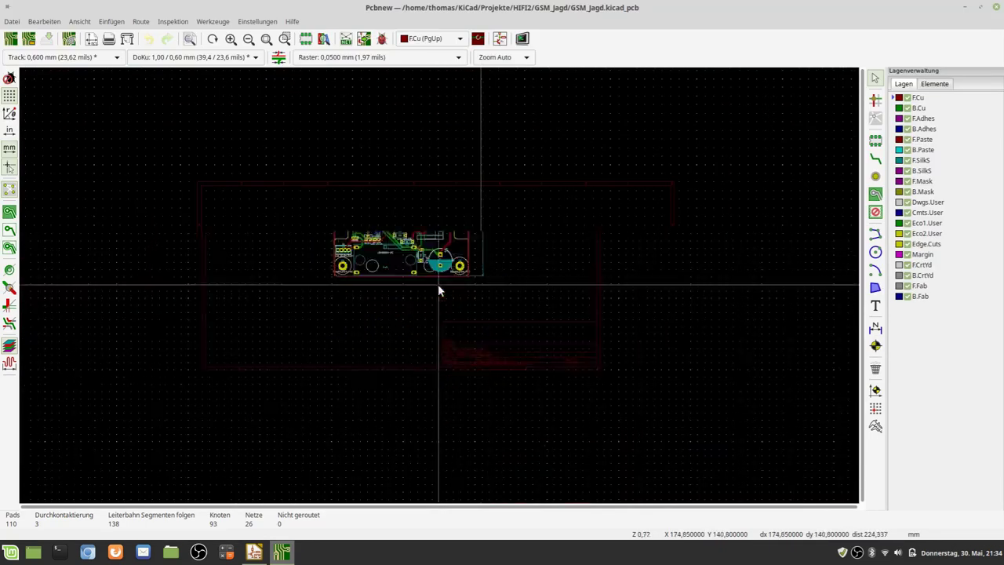
{"action": "left_click_drag", "start_coordinate": [327, 175], "coordinate": [528, 296]}
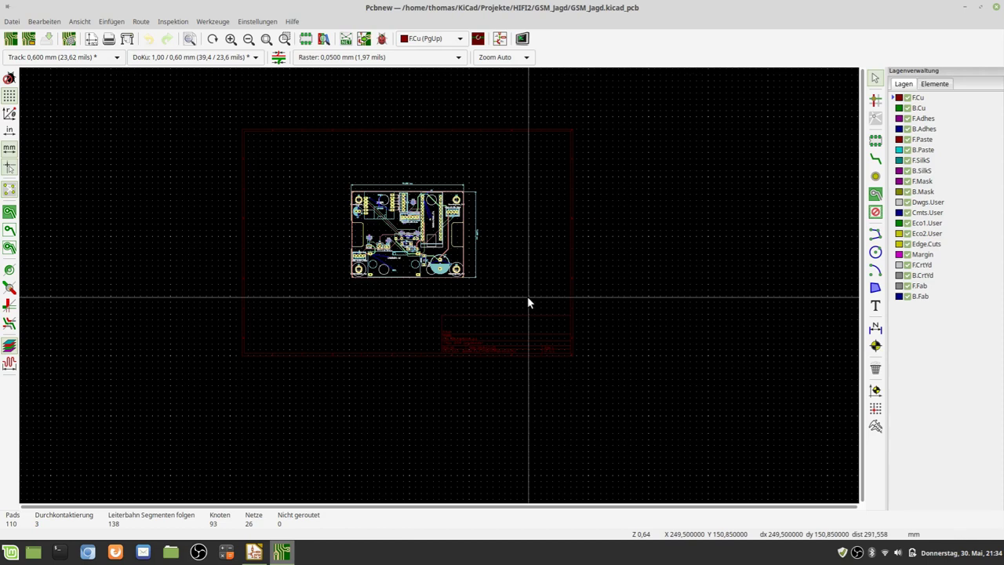
{"action": "key", "text": "m"}
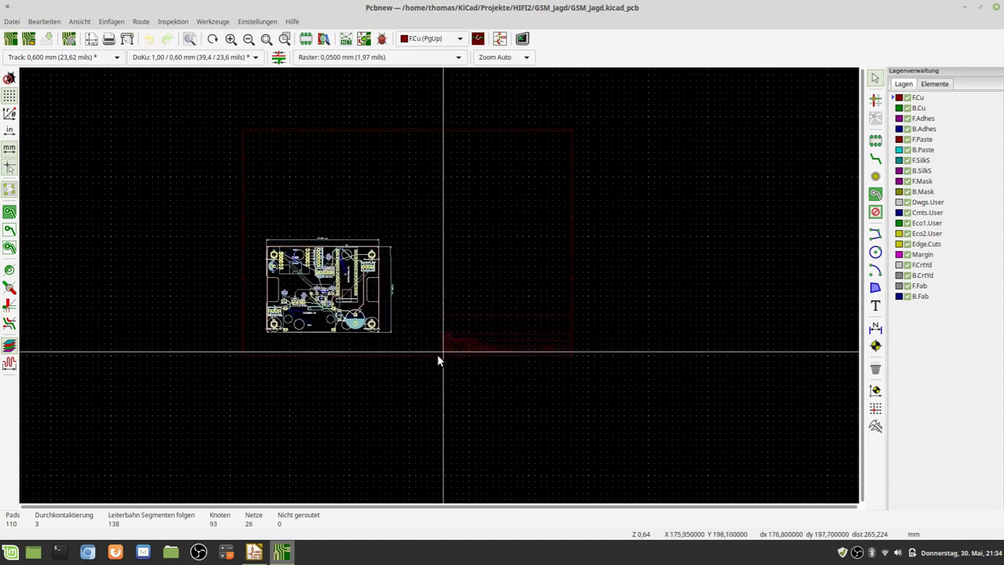
{"action": "left_click", "coordinate": [440, 373]}
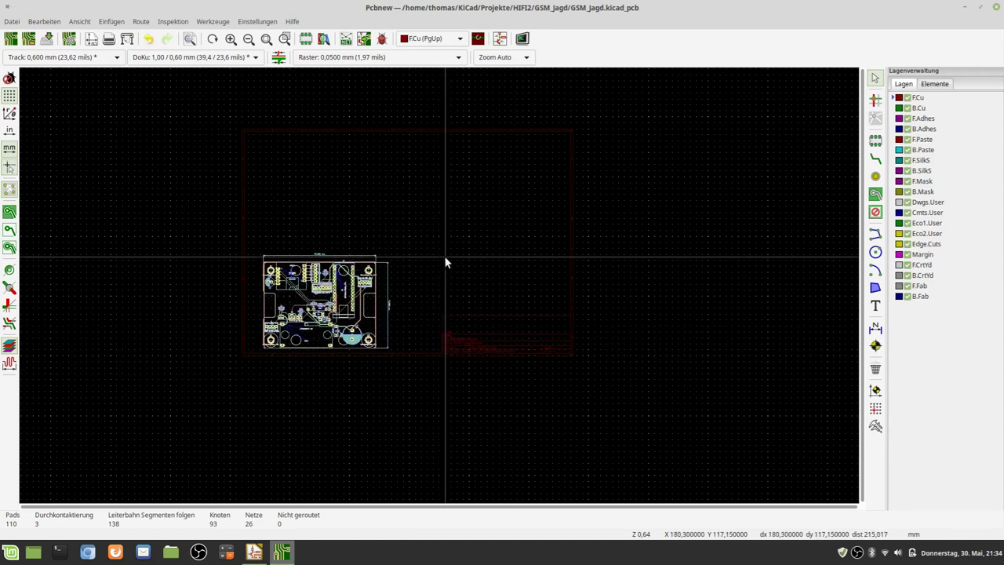
Append DK4RC_70cmPA.kicad_pcb from Projekte/HIFI2/DK4RC_70cmPA to the open board, including its locked items, and place it above the GSM_Jagd board.
{"action": "left_click", "coordinate": [13, 22]}
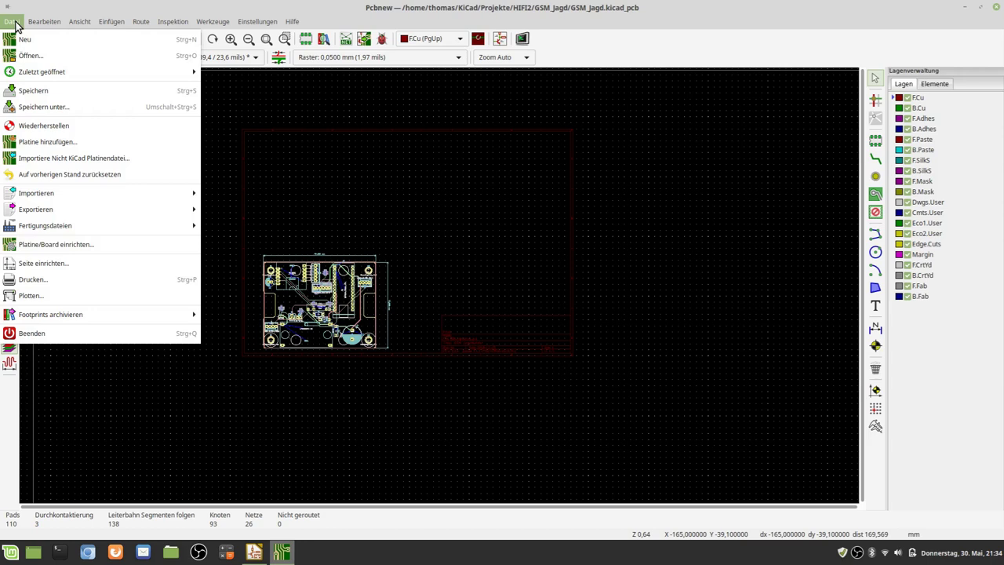
{"action": "left_click", "coordinate": [22, 143]}
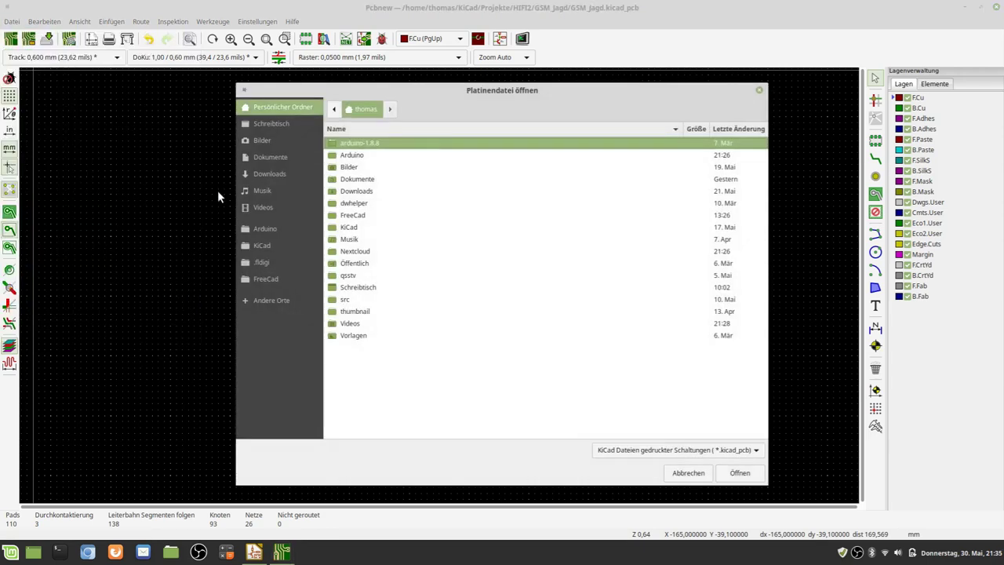
{"action": "left_click", "coordinate": [271, 244]}
{"action": "double_click", "coordinate": [369, 227]}
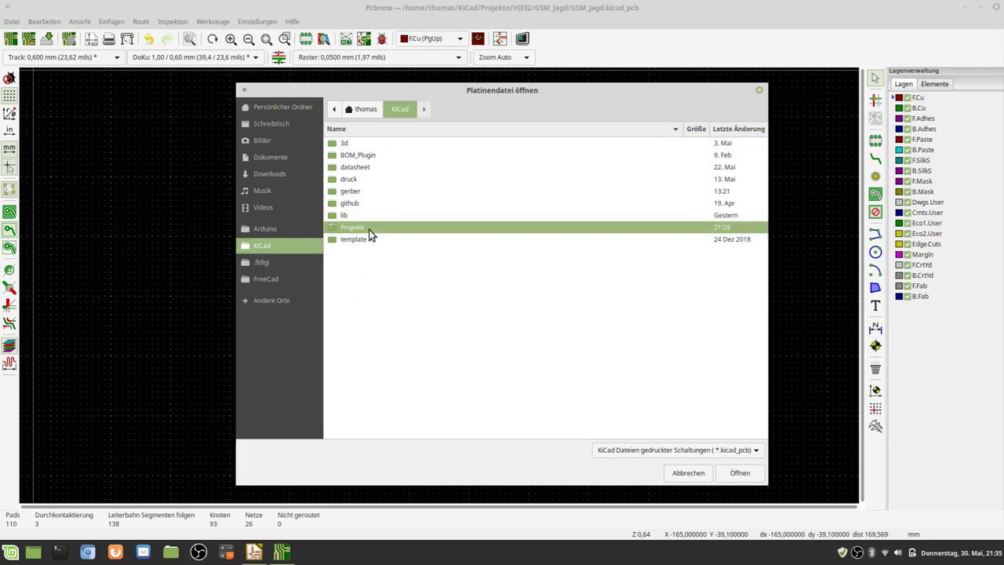
{"action": "left_click", "coordinate": [360, 156]}
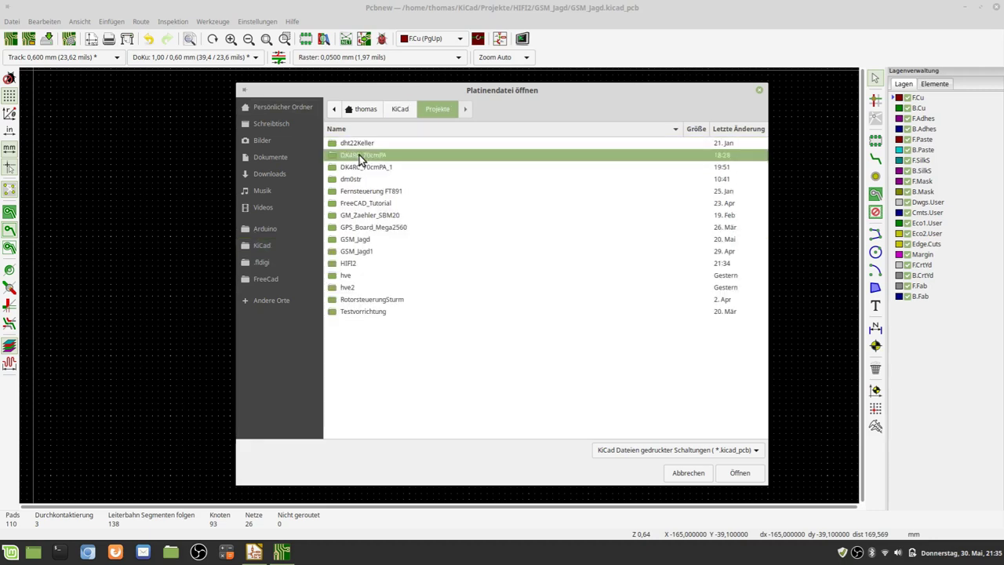
{"action": "double_click", "coordinate": [352, 264]}
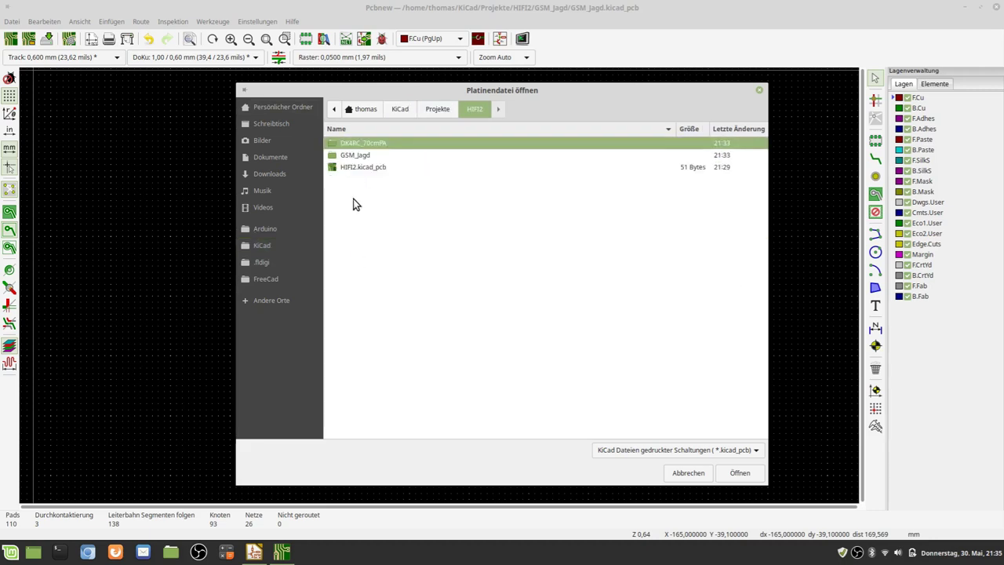
{"action": "double_click", "coordinate": [355, 144]}
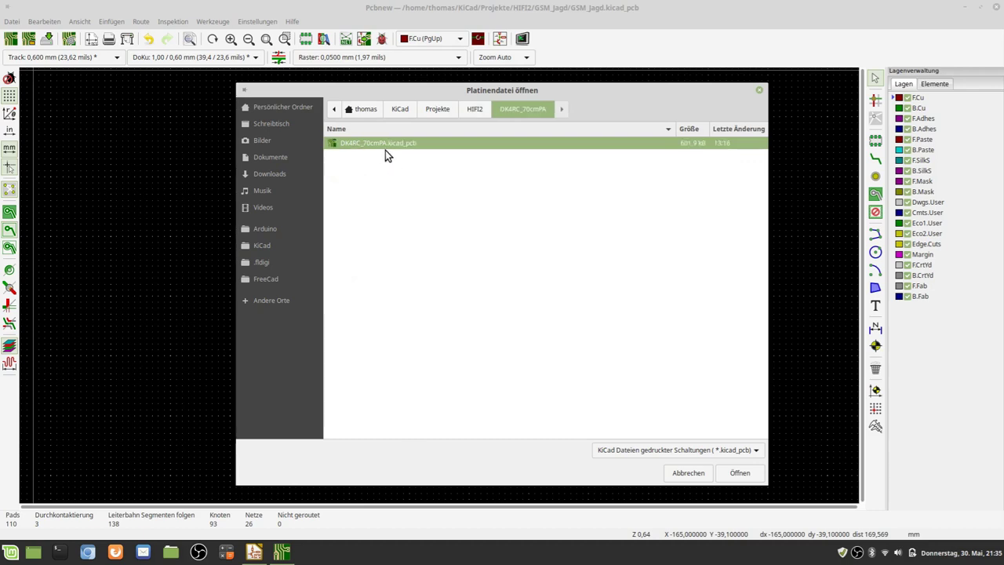
{"action": "left_click", "coordinate": [733, 472]}
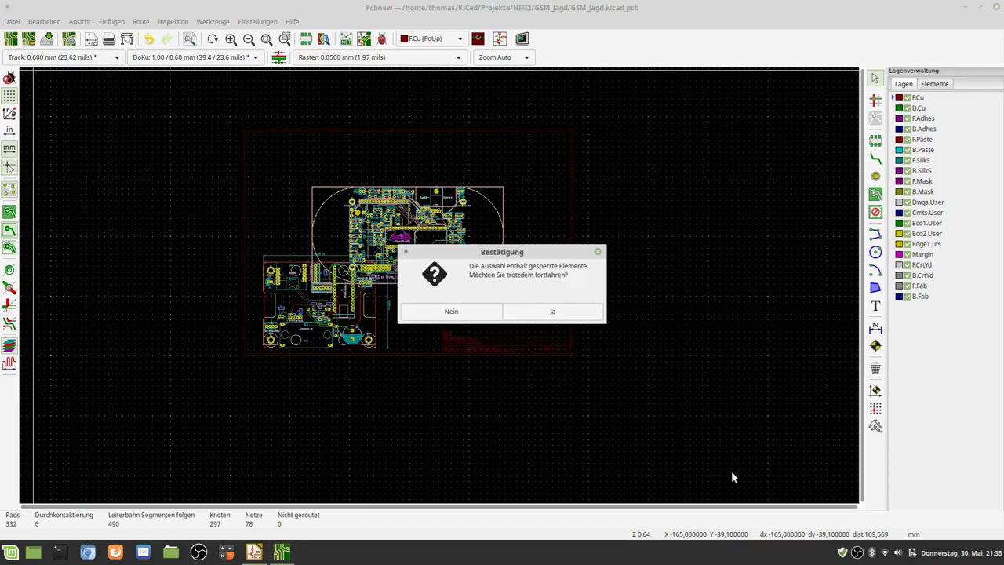
{"action": "left_click", "coordinate": [568, 317]}
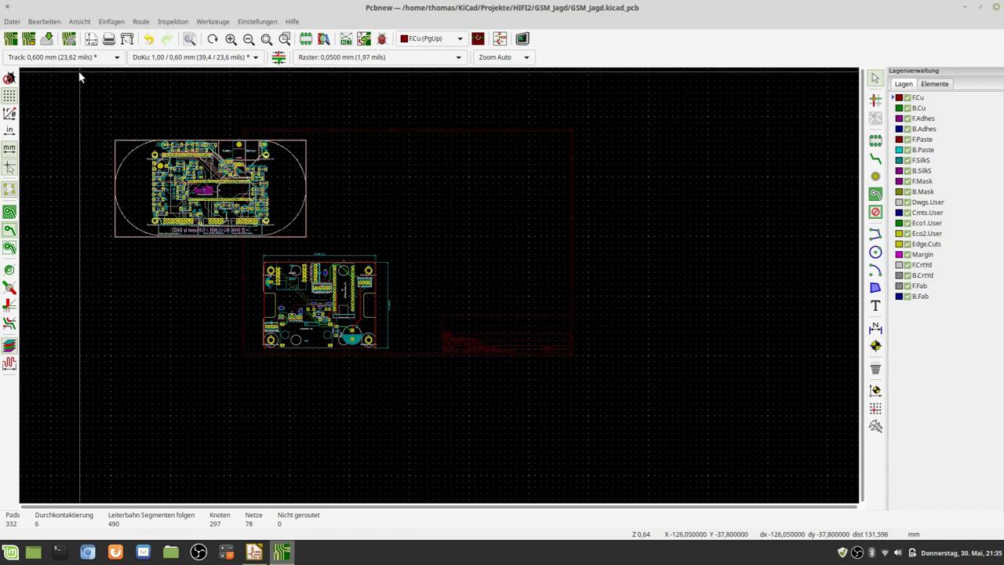
Move the complete DK4RC_70cmPA board, including its locked items, into the upper-right area of the drawing sheet.
{"action": "left_click_drag", "start_coordinate": [82, 116], "coordinate": [333, 248]}
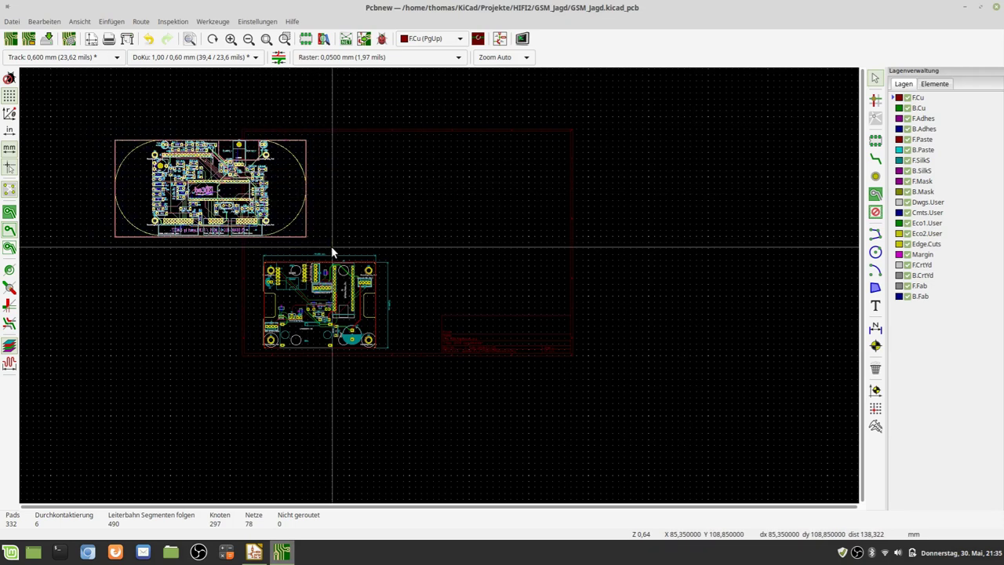
{"action": "key", "text": "m"}
{"action": "left_click", "coordinate": [561, 311]}
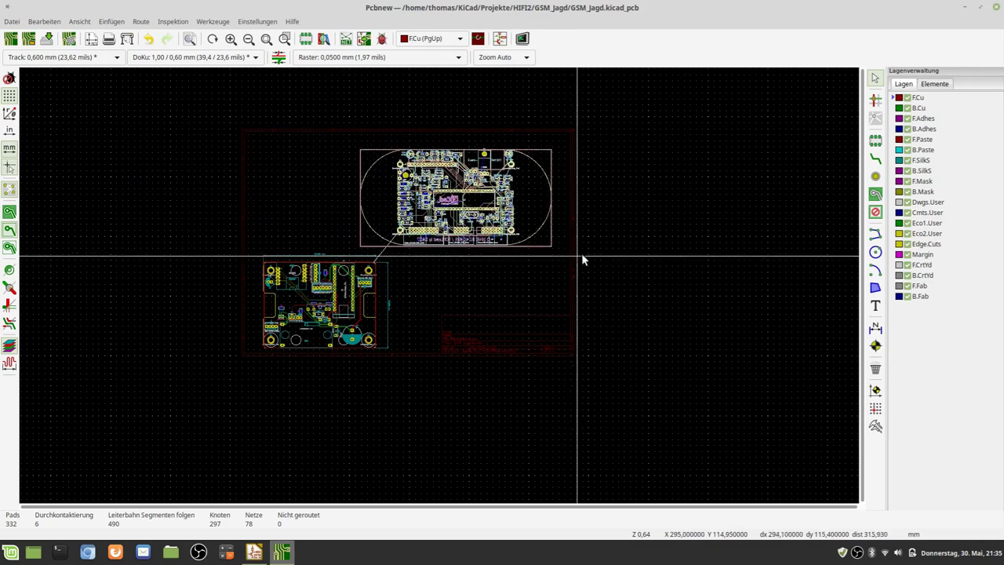
{"action": "left_click", "coordinate": [585, 247]}
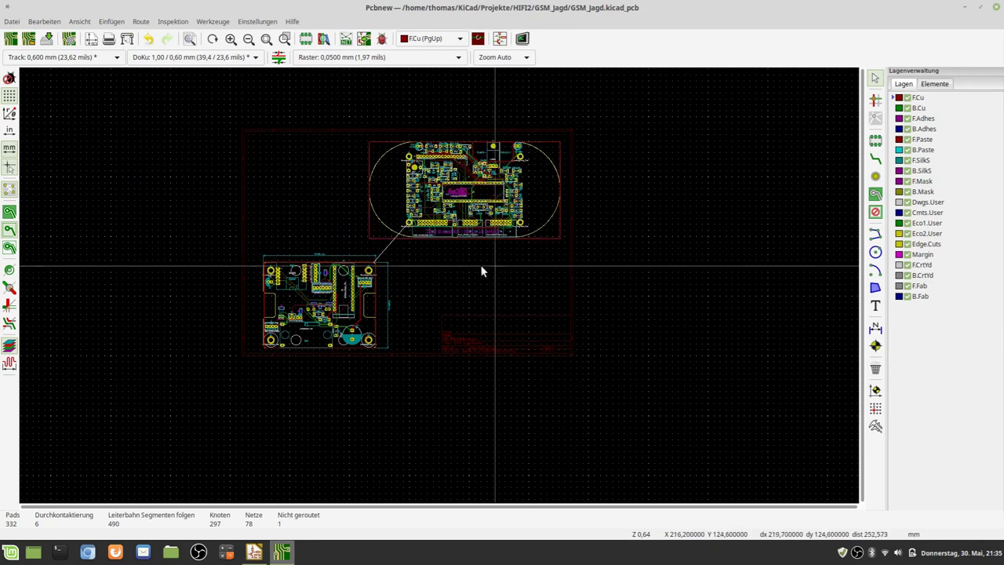
Examine both board layouts up close, especially the GSM_Jagd mounting-hole corner and the ratsnest line between the two boards.
{"action": "scroll", "coordinate": [438, 290], "scroll_direction": "up", "scroll_amount": 1}
{"action": "scroll", "coordinate": [437, 284], "scroll_direction": "down", "scroll_amount": 1}
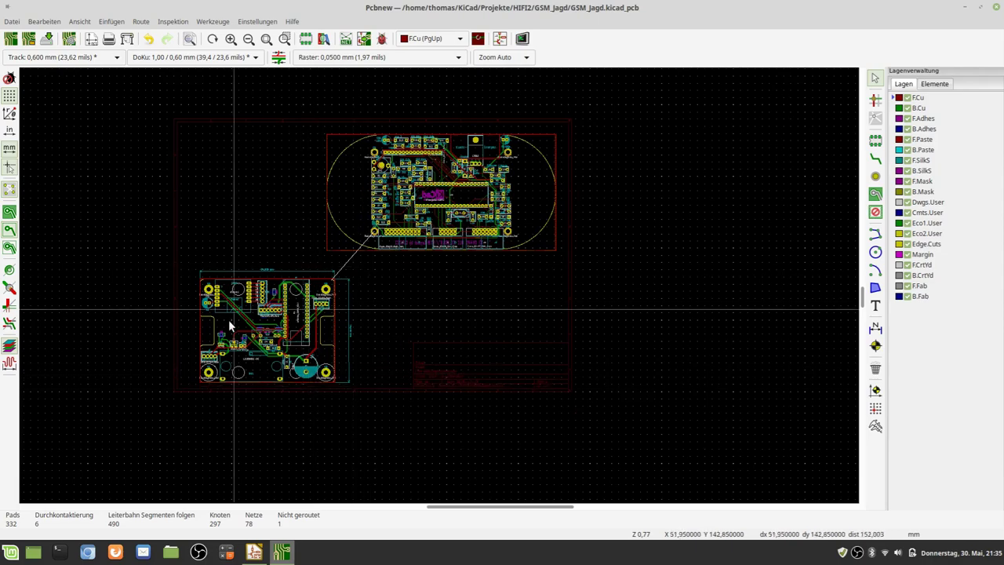
{"action": "scroll", "coordinate": [326, 321], "scroll_direction": "up", "scroll_amount": 4}
{"action": "scroll", "coordinate": [439, 291], "scroll_direction": "up", "scroll_amount": 2}
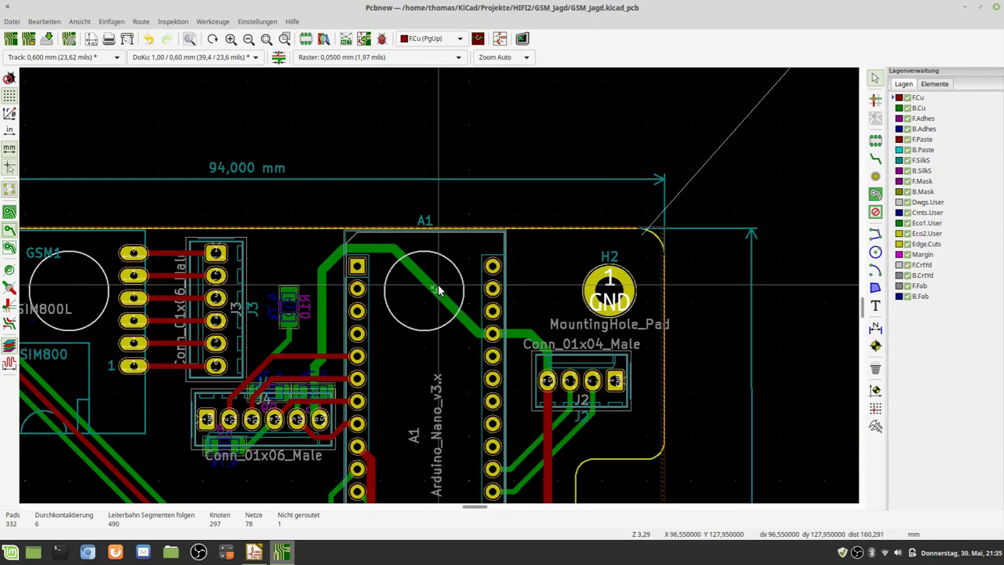
{"action": "scroll", "coordinate": [429, 339], "scroll_direction": "down", "scroll_amount": 4}
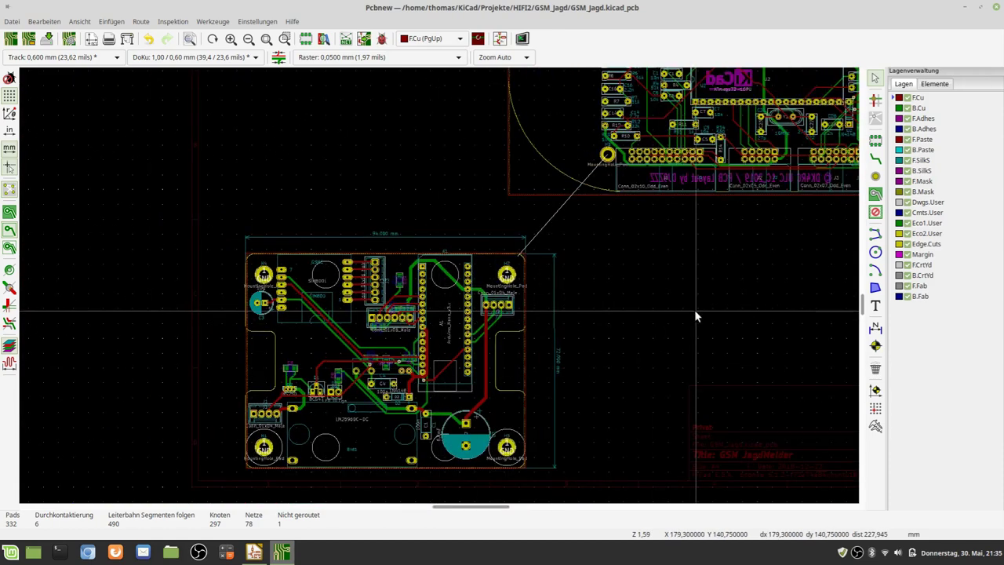
{"action": "scroll", "coordinate": [314, 357], "scroll_direction": "down", "scroll_amount": 1}
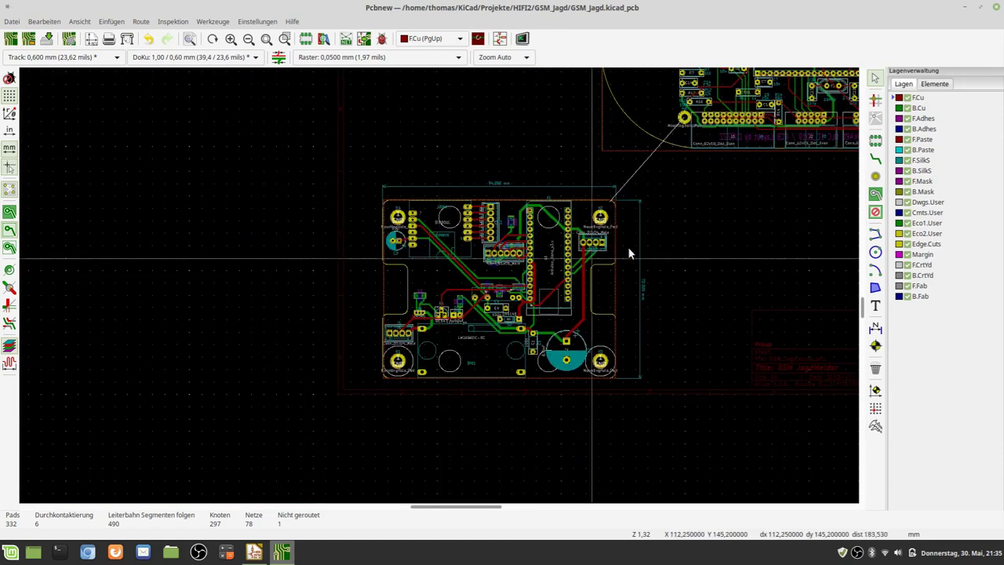
{"action": "scroll", "coordinate": [708, 242], "scroll_direction": "down", "scroll_amount": 1}
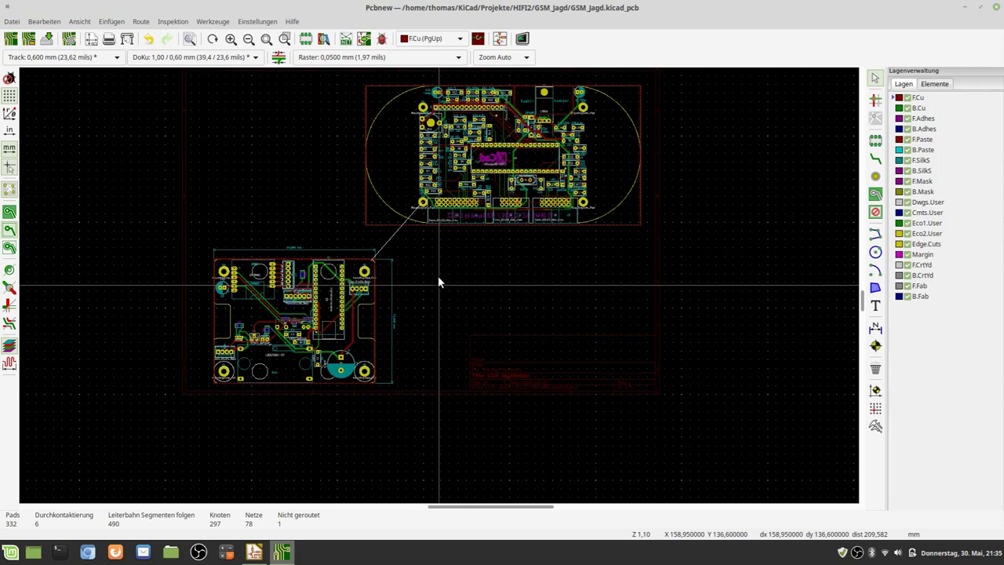
{"action": "scroll", "coordinate": [417, 244], "scroll_direction": "down", "scroll_amount": 1}
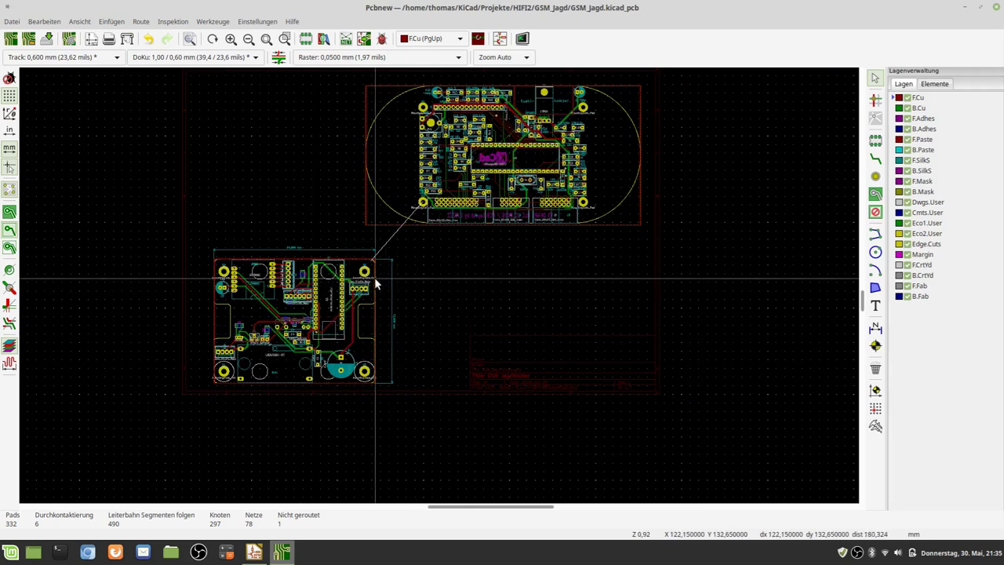
{"action": "scroll", "coordinate": [369, 276], "scroll_direction": "up", "scroll_amount": 2}
{"action": "scroll", "coordinate": [438, 288], "scroll_direction": "up", "scroll_amount": 3}
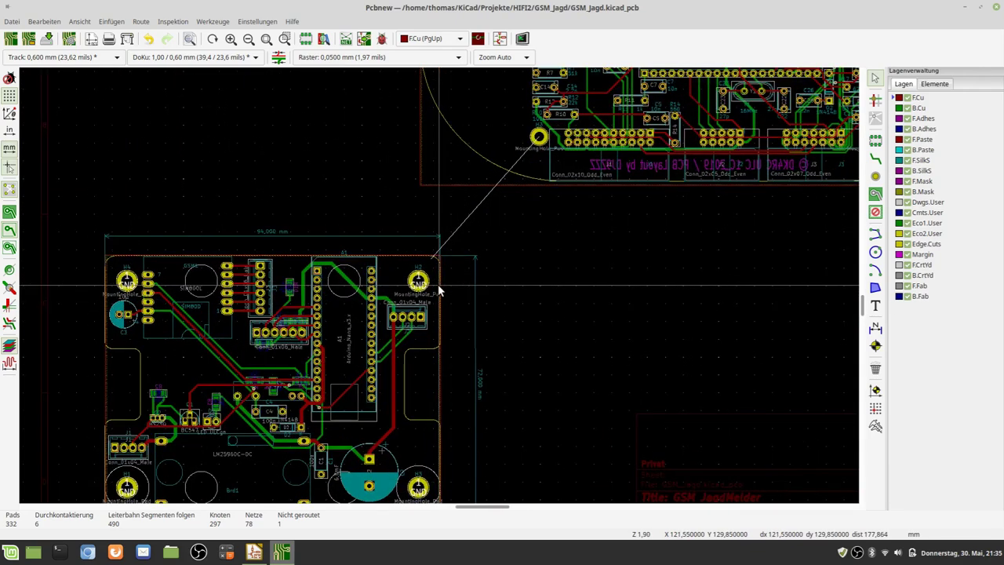
{"action": "scroll", "coordinate": [438, 284], "scroll_direction": "down", "scroll_amount": 1}
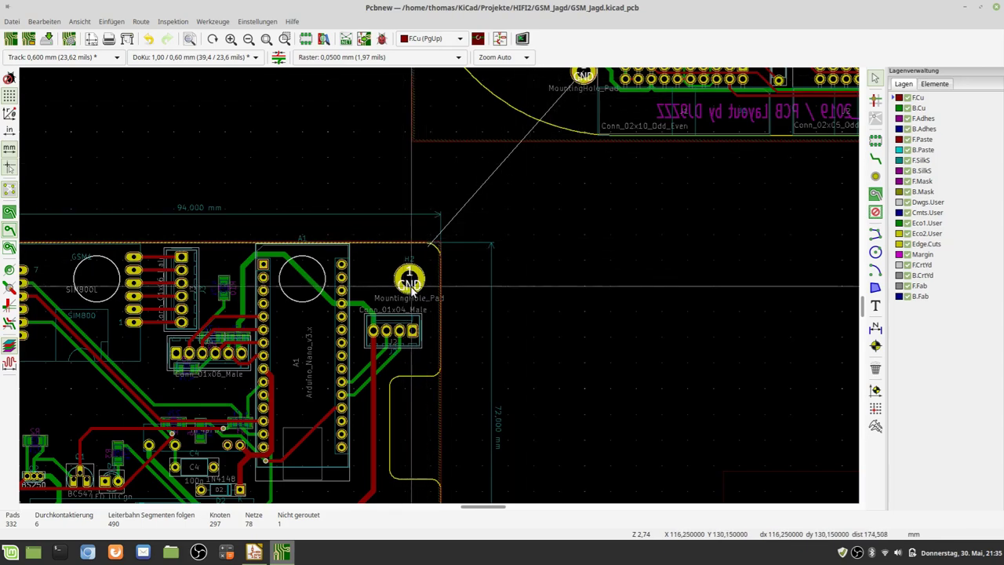
{"action": "scroll", "coordinate": [411, 289], "scroll_direction": "down", "scroll_amount": 3}
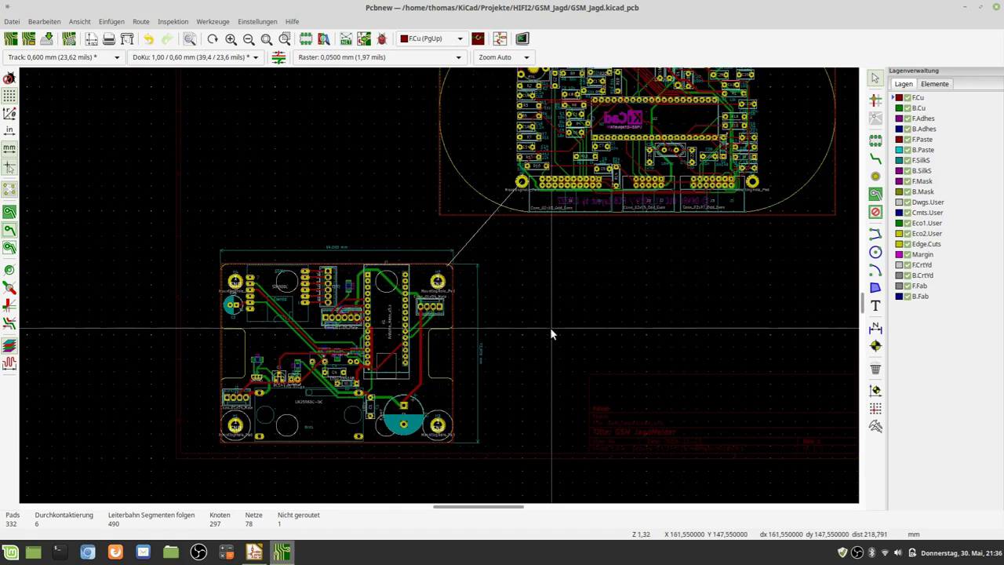
{"action": "scroll", "coordinate": [549, 327], "scroll_direction": "down", "scroll_amount": 1}
{"action": "scroll", "coordinate": [437, 289], "scroll_direction": "up", "scroll_amount": 2}
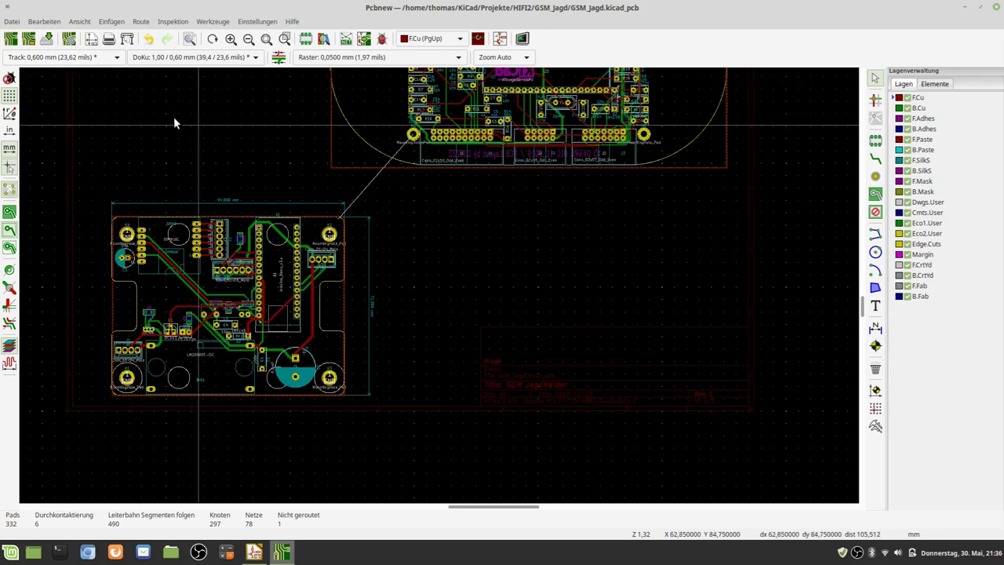
Append DK4RC_70cmPA.kicad_pcb from Projekte/HIFI2/DK4RC_70cmPA a second time, including its locked items, below the existing copy and undo the insertion.
{"action": "left_click", "coordinate": [11, 22]}
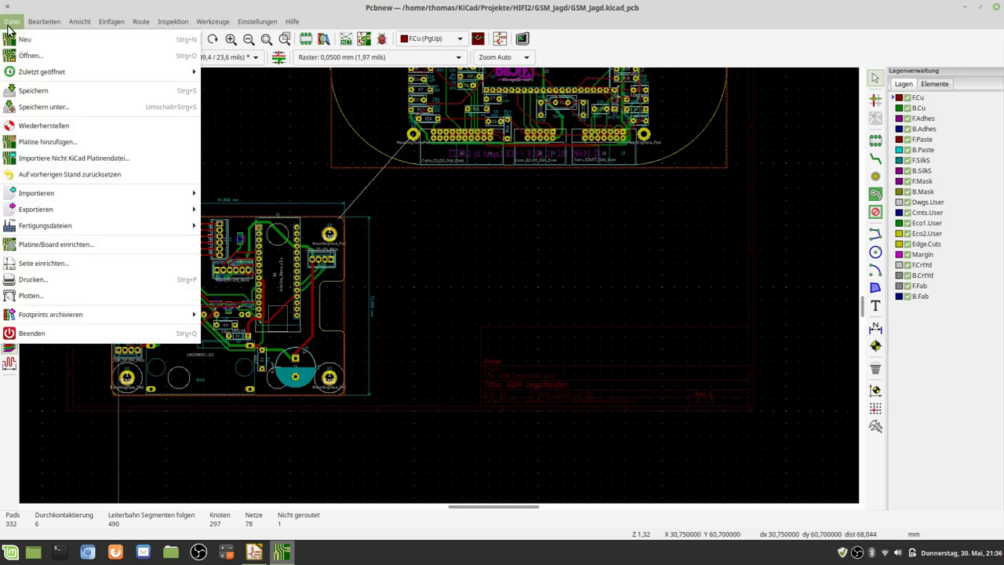
{"action": "left_click", "coordinate": [27, 144]}
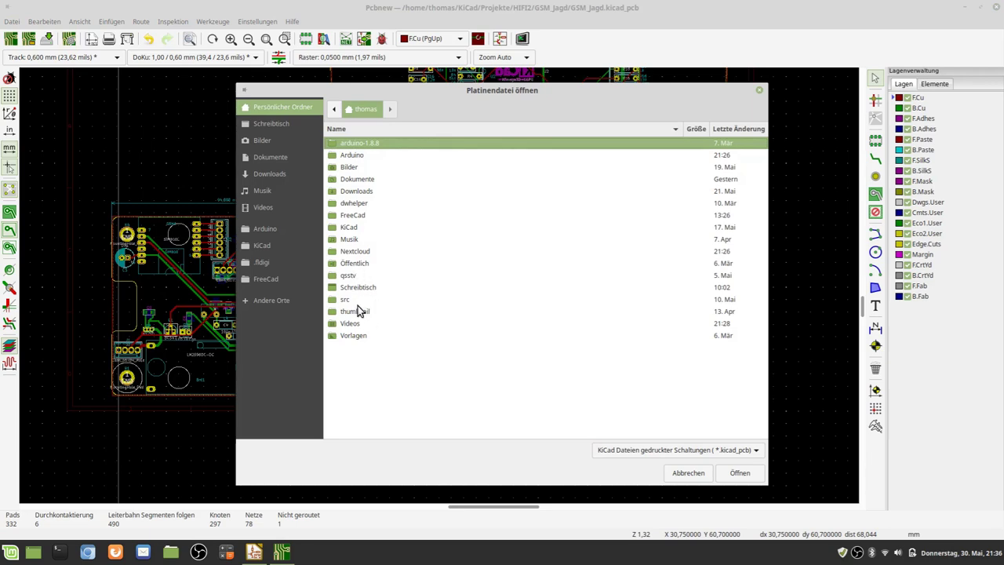
{"action": "left_click", "coordinate": [300, 248]}
{"action": "double_click", "coordinate": [354, 226]}
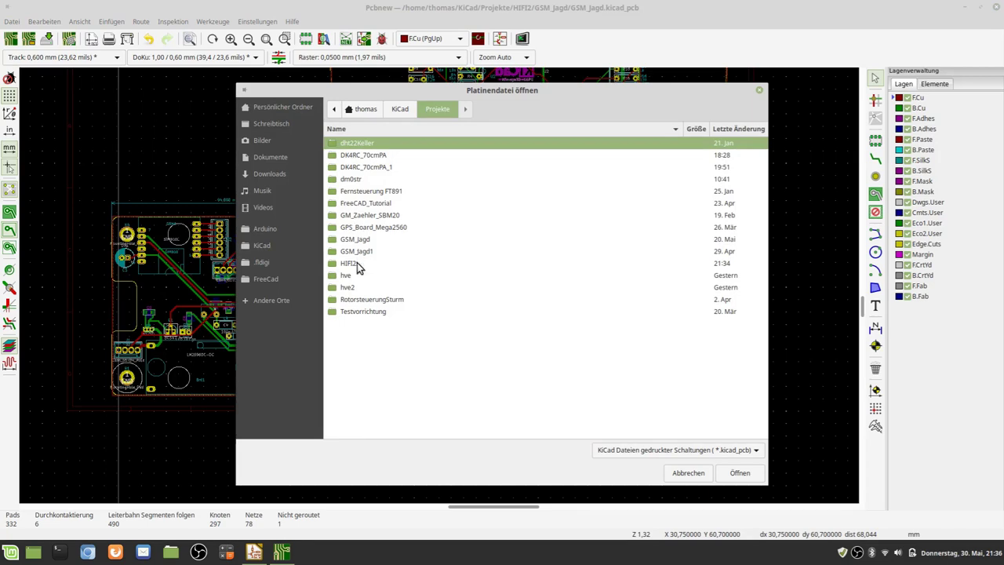
{"action": "double_click", "coordinate": [356, 265]}
{"action": "double_click", "coordinate": [363, 144]}
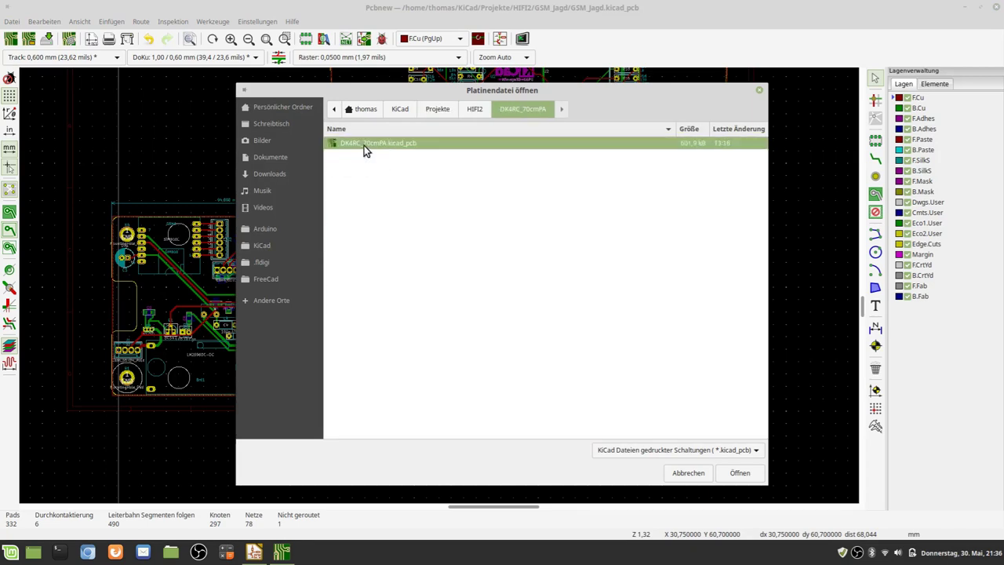
{"action": "left_click", "coordinate": [737, 474]}
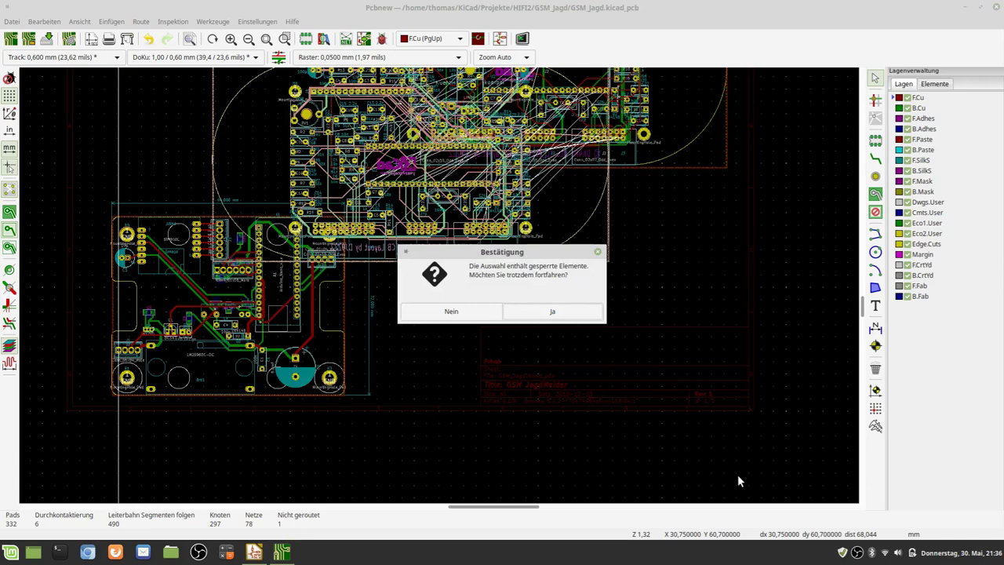
{"action": "left_click", "coordinate": [572, 313]}
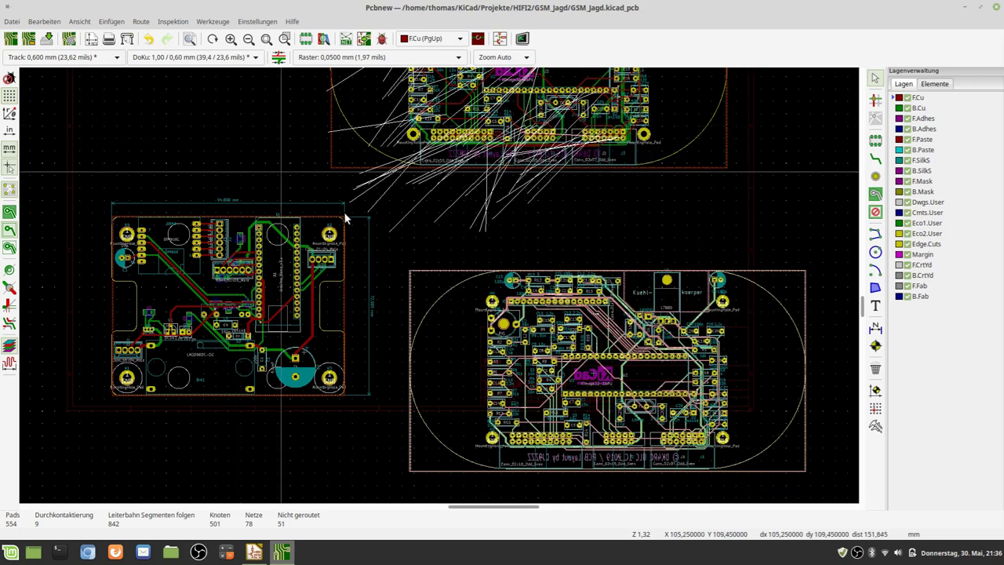
{"action": "left_click", "coordinate": [147, 41]}
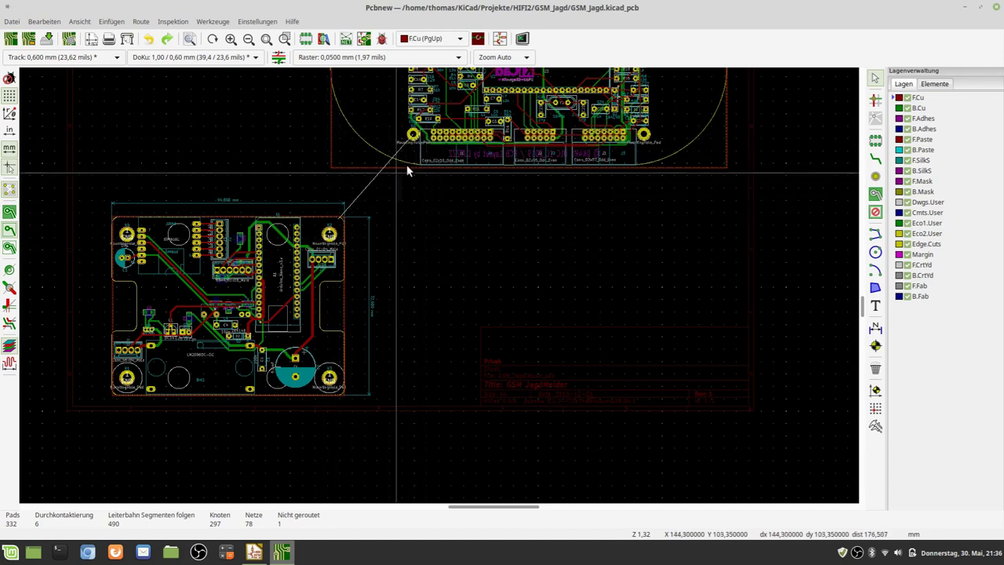
Examine the A0 track at the Arduino Nano on the GSM_Jagd board and the net names around the ATmega32 on the DK4RC_70cmPA board.
{"action": "scroll", "coordinate": [334, 287], "scroll_direction": "up", "scroll_amount": 7}
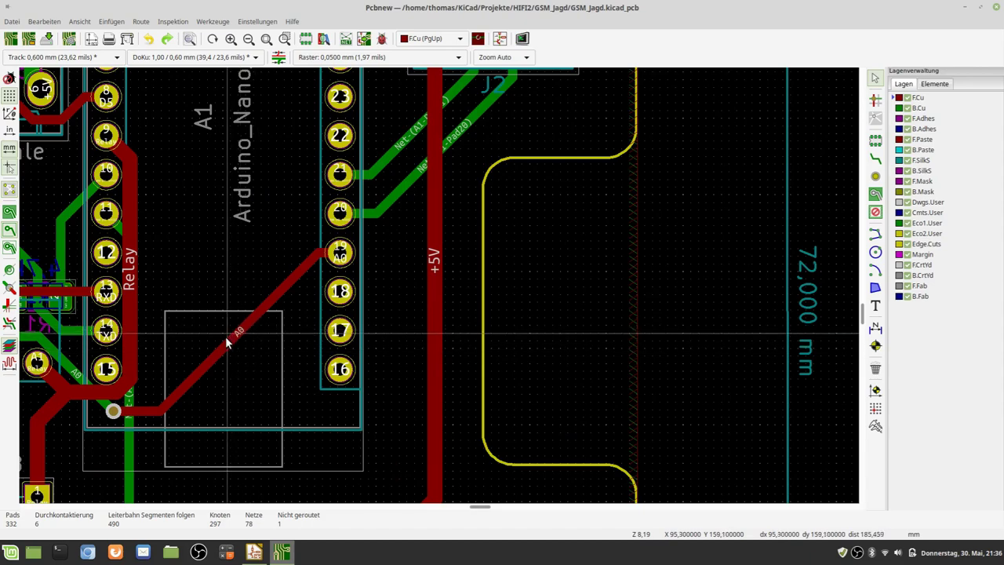
{"action": "scroll", "coordinate": [241, 331], "scroll_direction": "up", "scroll_amount": 5}
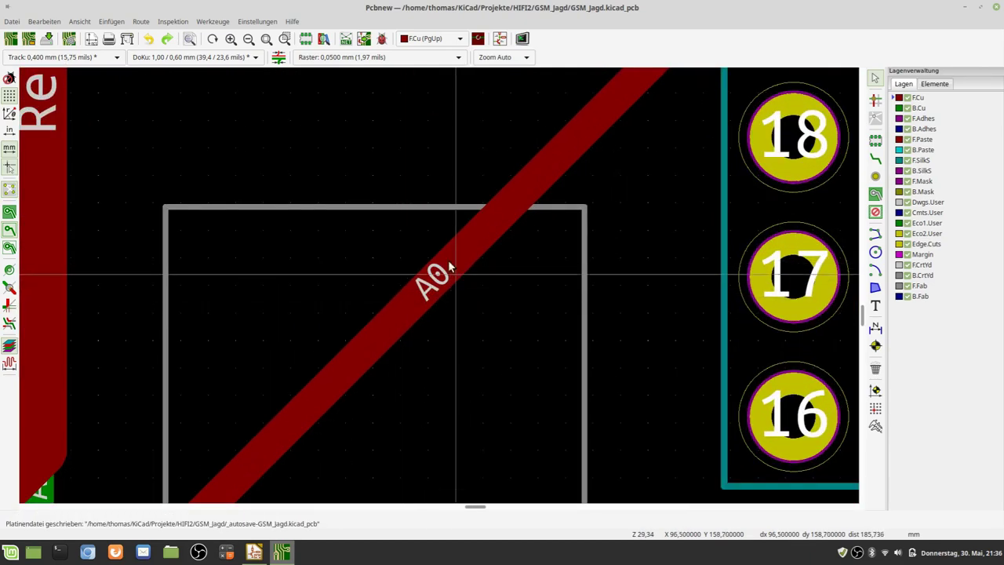
{"action": "scroll", "coordinate": [438, 284], "scroll_direction": "down", "scroll_amount": 6}
{"action": "scroll", "coordinate": [437, 284], "scroll_direction": "down", "scroll_amount": 9}
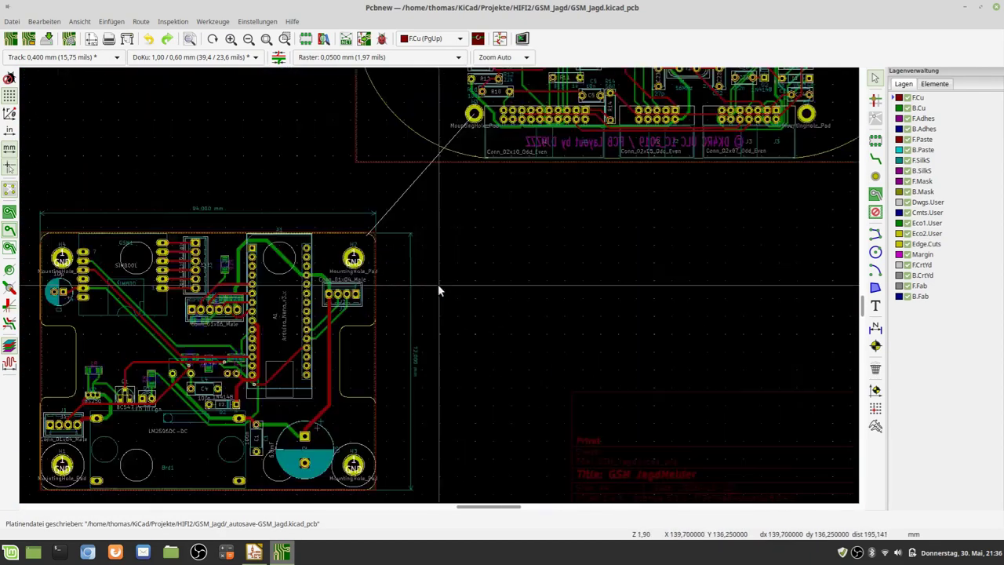
{"action": "scroll", "coordinate": [438, 284], "scroll_direction": "up", "scroll_amount": 3}
{"action": "scroll", "coordinate": [439, 290], "scroll_direction": "up", "scroll_amount": 3}
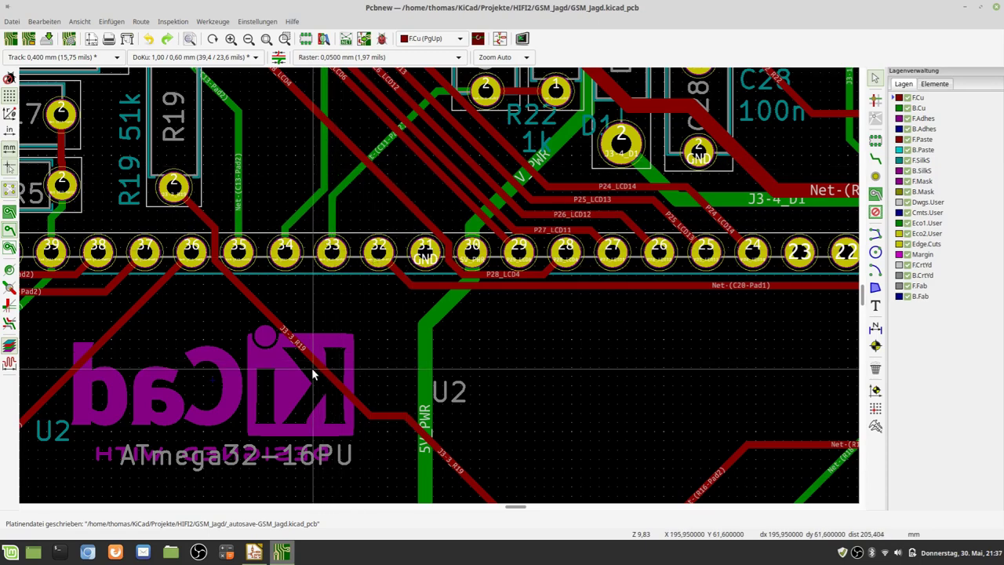
{"action": "scroll", "coordinate": [318, 365], "scroll_direction": "down", "scroll_amount": 2}
{"action": "scroll", "coordinate": [439, 283], "scroll_direction": "down", "scroll_amount": 4}
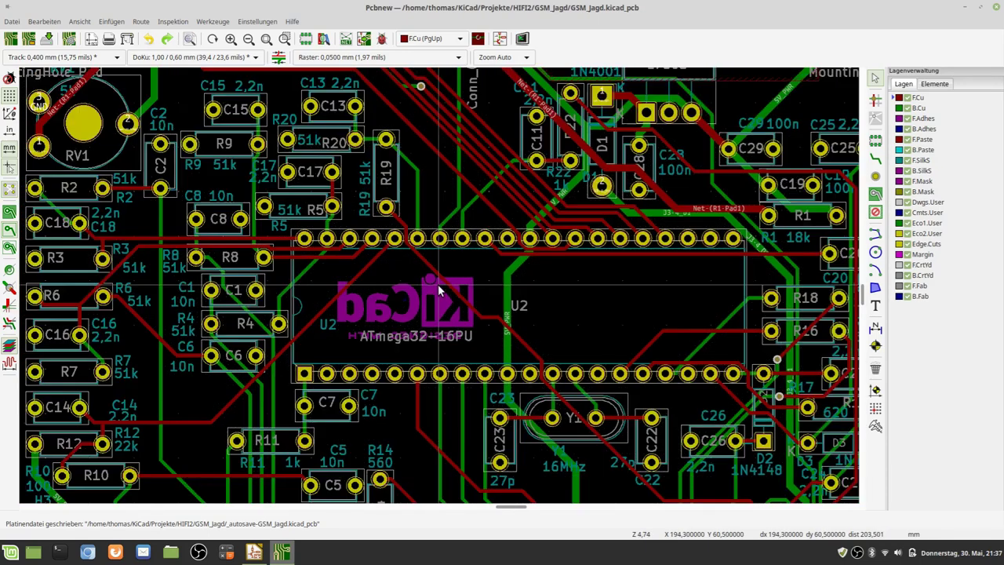
{"action": "scroll", "coordinate": [442, 286], "scroll_direction": "down", "scroll_amount": 1}
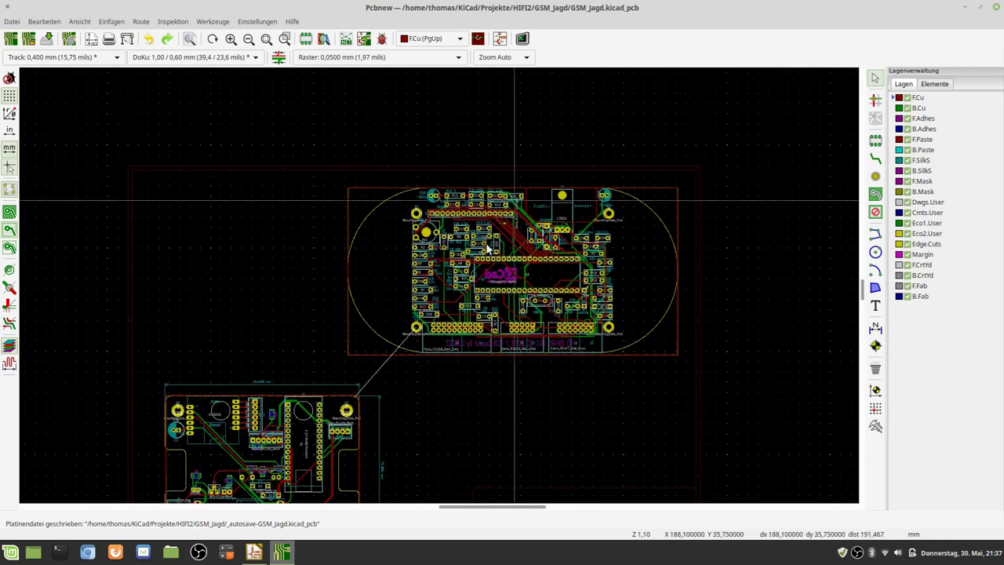
{"action": "scroll", "coordinate": [454, 290], "scroll_direction": "up", "scroll_amount": 2}
{"action": "scroll", "coordinate": [453, 290], "scroll_direction": "up", "scroll_amount": 1}
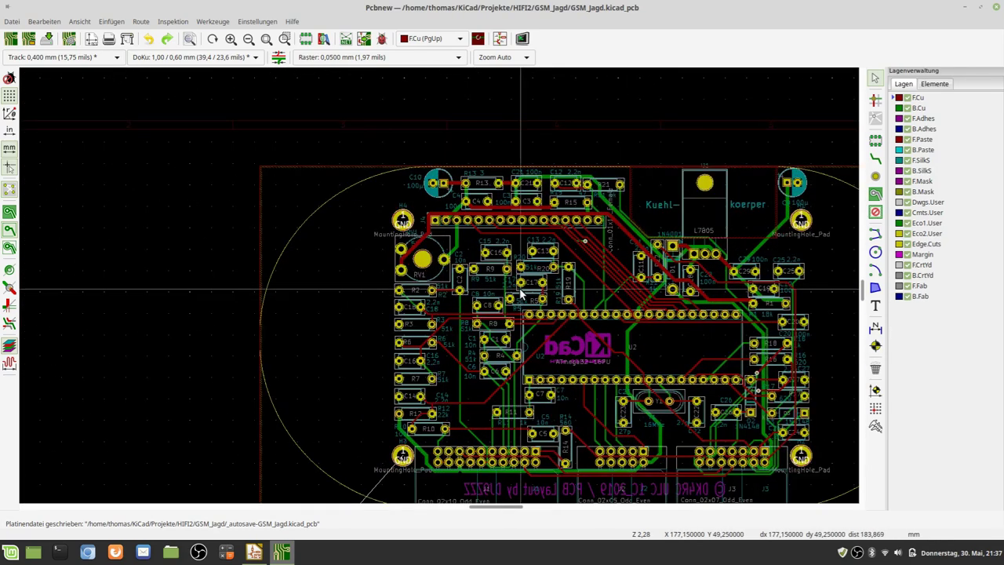
{"action": "scroll", "coordinate": [438, 289], "scroll_direction": "down", "scroll_amount": 1}
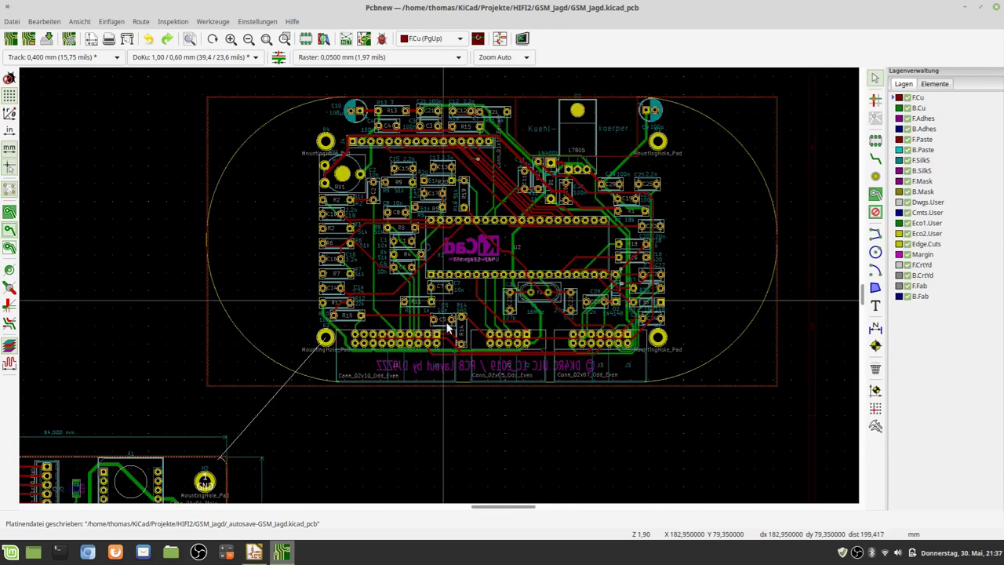
{"action": "scroll", "coordinate": [438, 285], "scroll_direction": "down", "scroll_amount": 1}
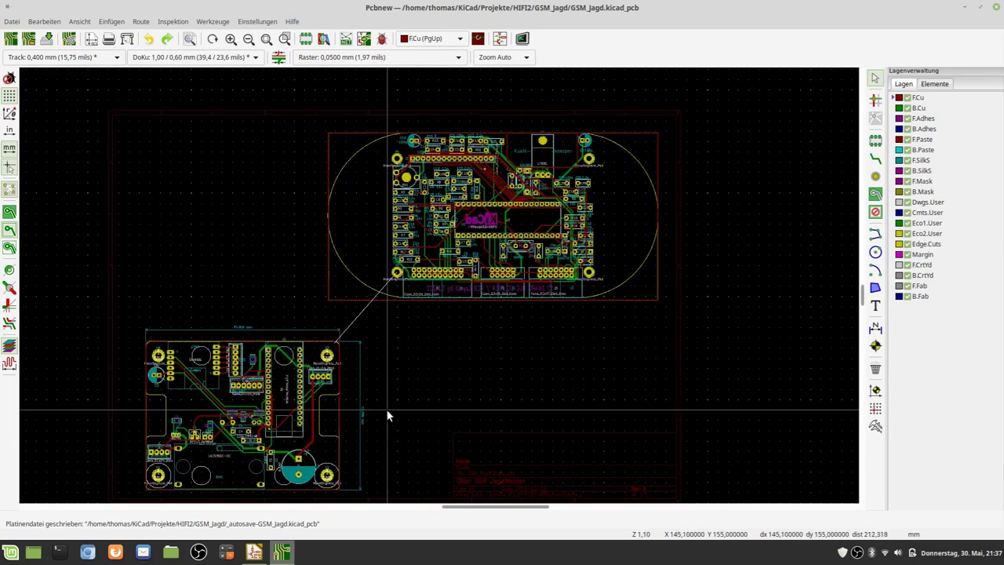
Compare the A0 track on the GSM_Jagd board with the ATmega32 tracks on the DK4RC_70cmPA board, and review both boards together.
{"action": "scroll", "coordinate": [292, 427], "scroll_direction": "up", "scroll_amount": 2}
{"action": "scroll", "coordinate": [438, 284], "scroll_direction": "up", "scroll_amount": 8}
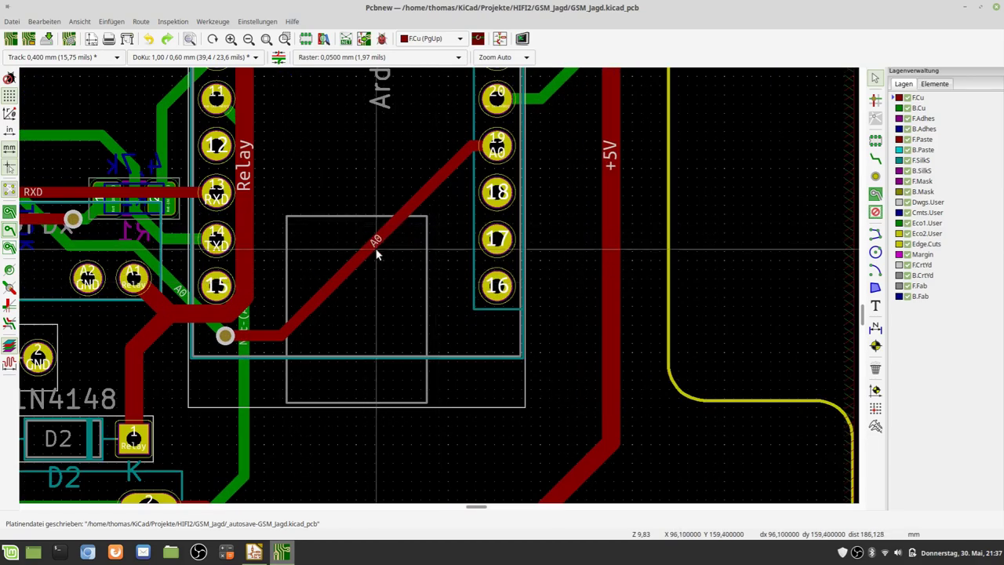
{"action": "scroll", "coordinate": [326, 268], "scroll_direction": "down", "scroll_amount": 4}
{"action": "scroll", "coordinate": [442, 284], "scroll_direction": "down", "scroll_amount": 5}
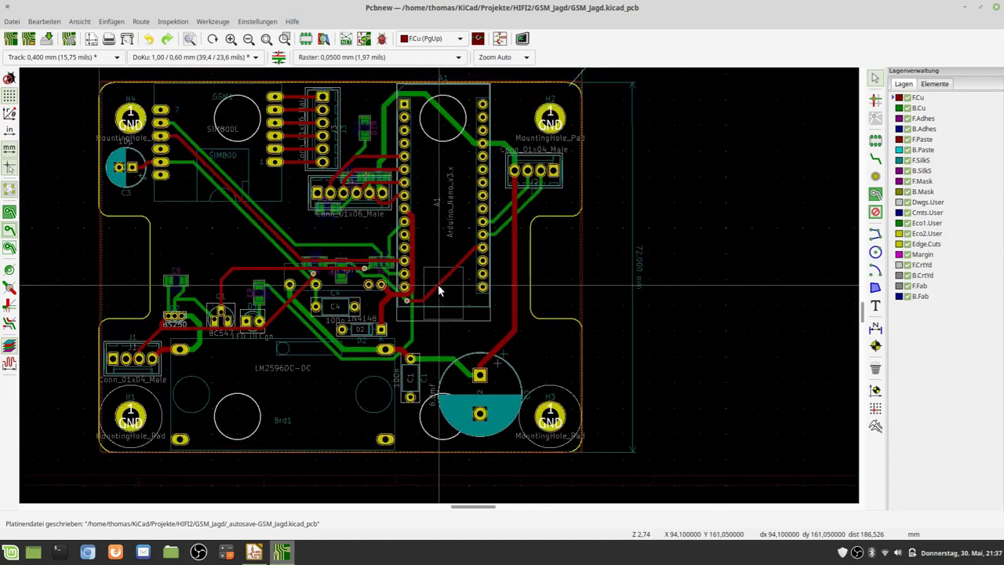
{"action": "scroll", "coordinate": [441, 287], "scroll_direction": "up", "scroll_amount": 2}
{"action": "scroll", "coordinate": [441, 287], "scroll_direction": "up", "scroll_amount": 2}
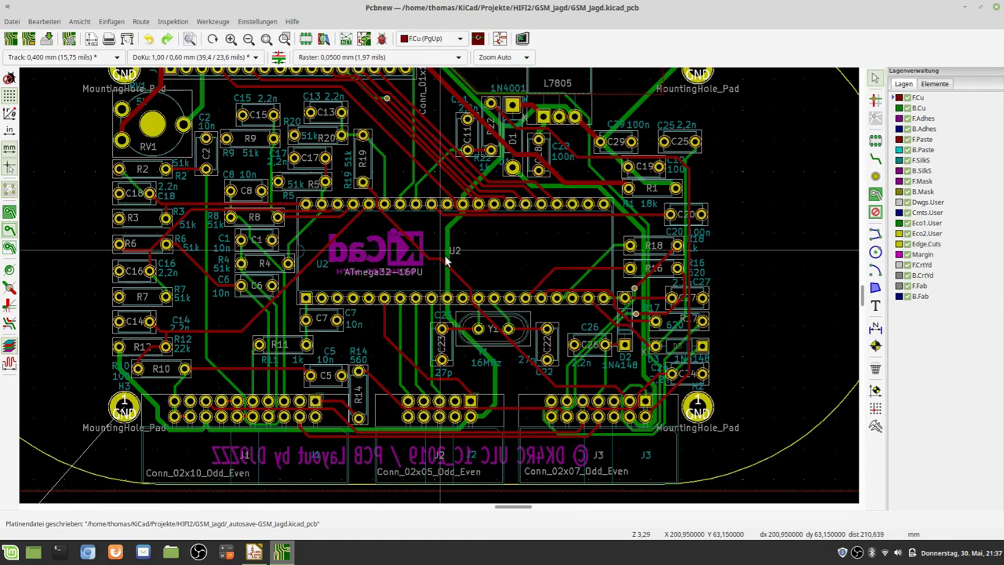
{"action": "scroll", "coordinate": [459, 274], "scroll_direction": "up", "scroll_amount": 2}
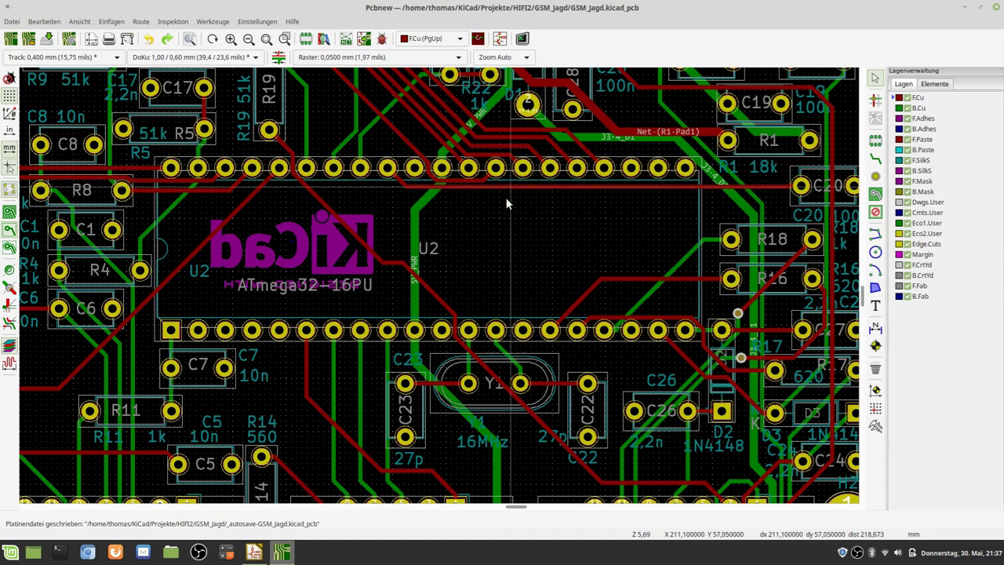
{"action": "scroll", "coordinate": [437, 284], "scroll_direction": "down", "scroll_amount": 5}
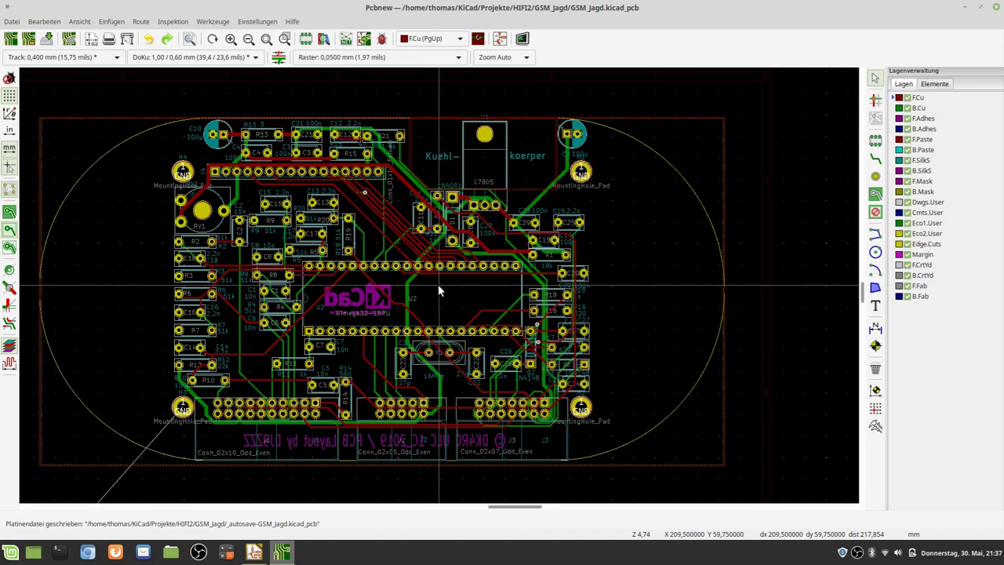
{"action": "scroll", "coordinate": [438, 284], "scroll_direction": "down", "scroll_amount": 1}
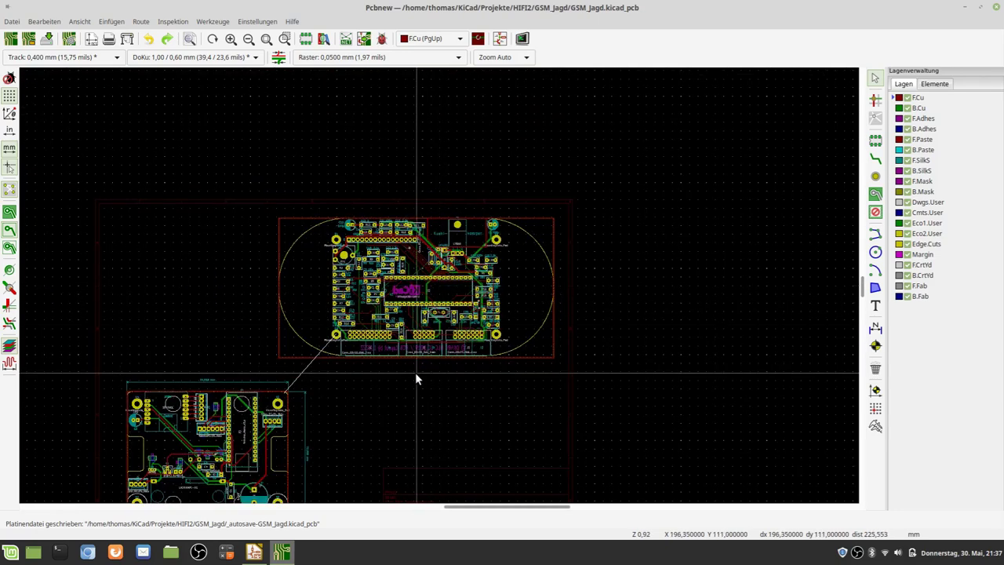
{"action": "scroll", "coordinate": [413, 387], "scroll_direction": "down", "scroll_amount": 1}
{"action": "scroll", "coordinate": [438, 288], "scroll_direction": "up", "scroll_amount": 1}
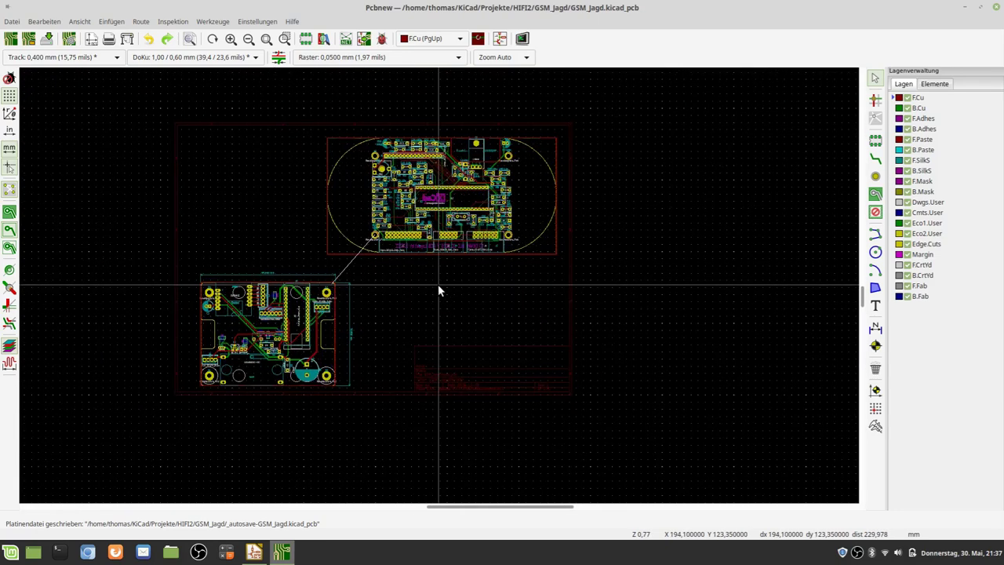
{"action": "scroll", "coordinate": [437, 290], "scroll_direction": "up", "scroll_amount": 2}
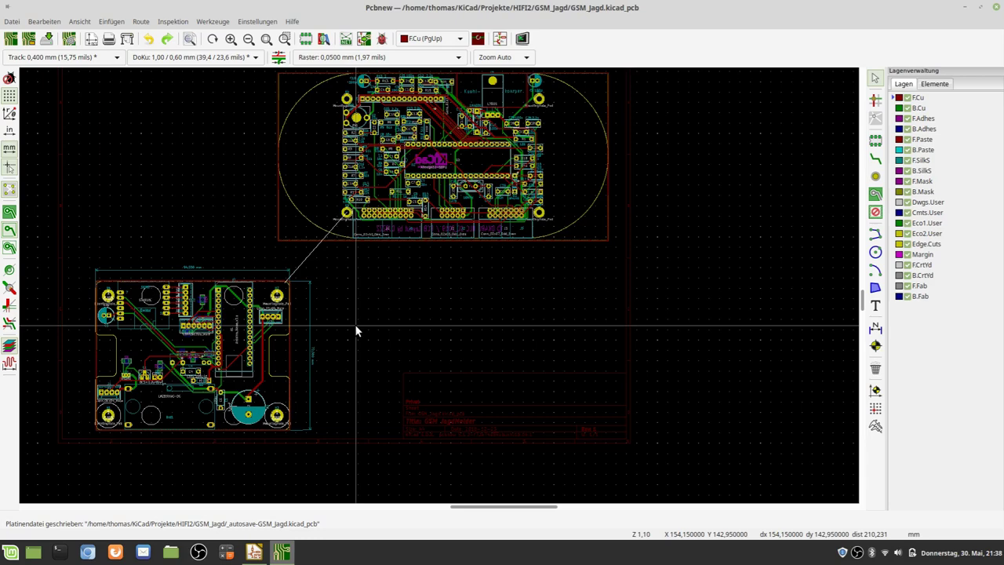
Close the GSM_Jagd board layout and discard its changes.
{"action": "scroll", "coordinate": [354, 324], "scroll_direction": "down", "scroll_amount": 2}
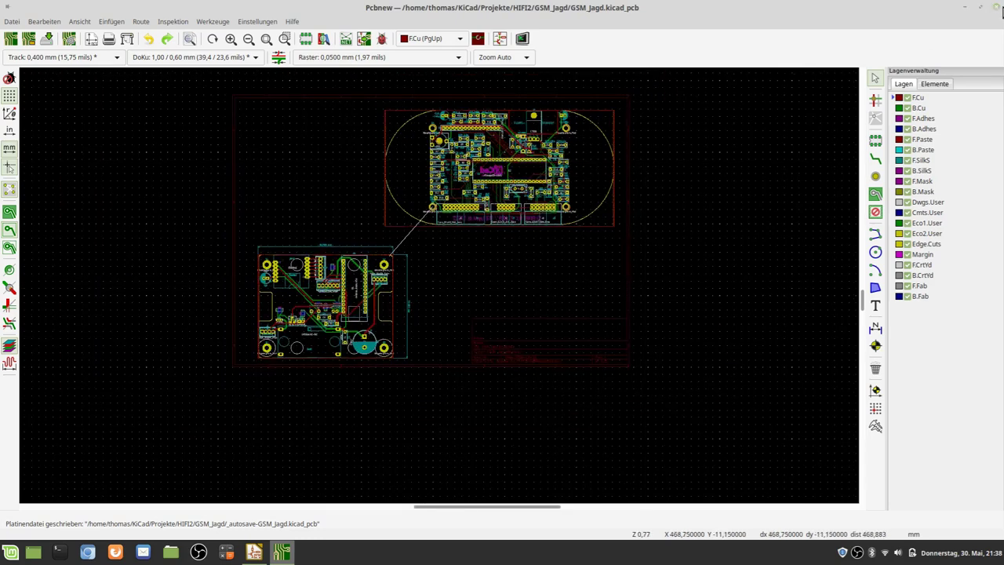
{"action": "left_click", "coordinate": [996, 7]}
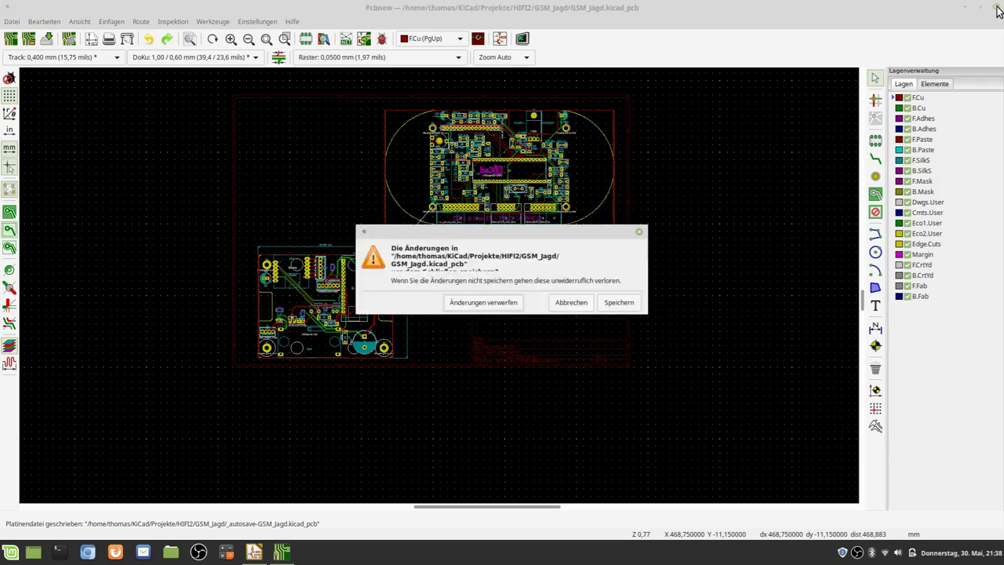
{"action": "left_click", "coordinate": [479, 303]}
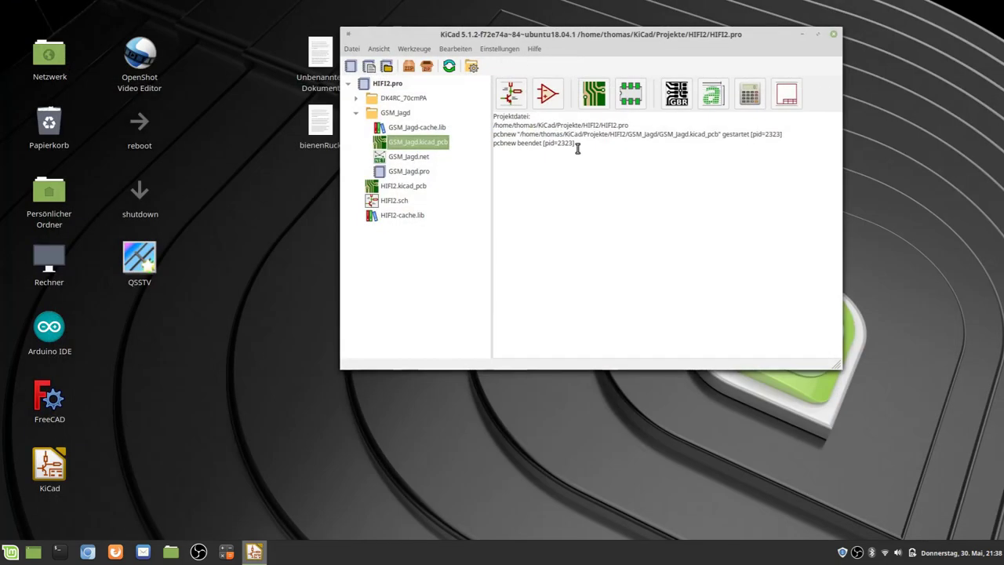
Open the HIFI2 schematic and review the annotation options without annotating.
{"action": "left_click", "coordinate": [515, 102]}
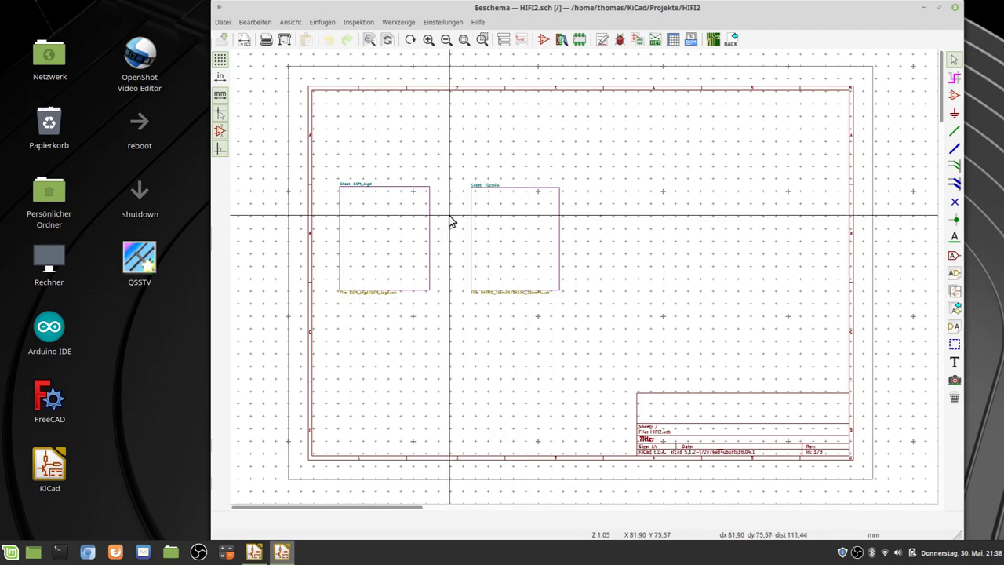
{"action": "left_click", "coordinate": [602, 41]}
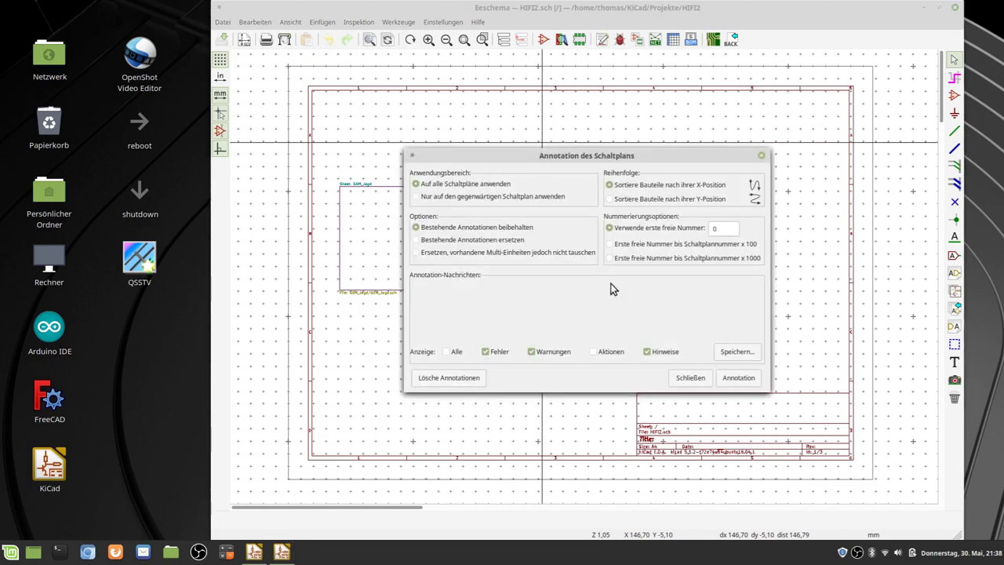
{"action": "left_click", "coordinate": [693, 378]}
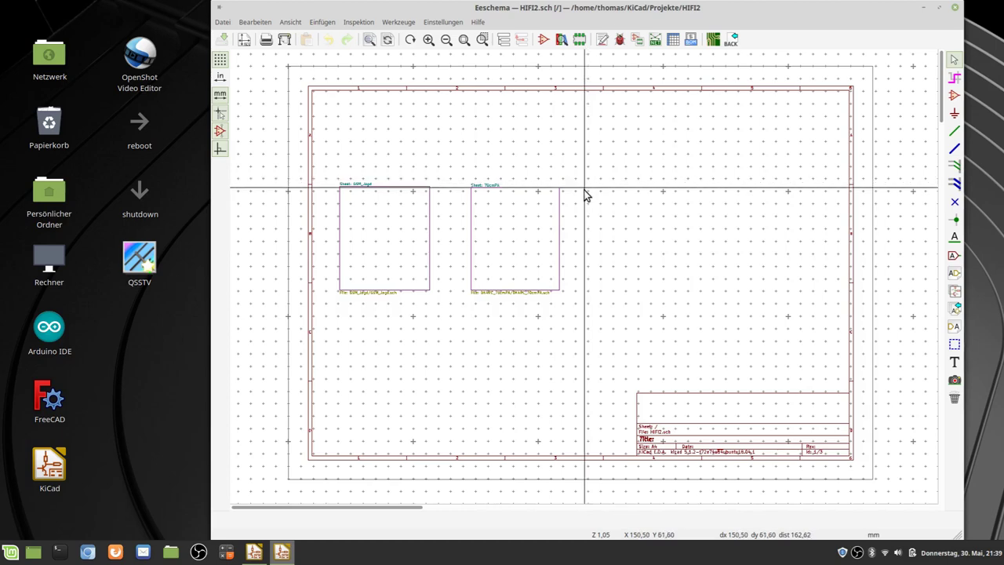
Examine the GSM_Jagd and 70cmPA hierarchical sheets in the HIFI2 schematic and close the schematic editor.
{"action": "scroll", "coordinate": [635, 249], "scroll_direction": "up", "scroll_amount": 1}
{"action": "scroll", "coordinate": [582, 276], "scroll_direction": "down", "scroll_amount": 3}
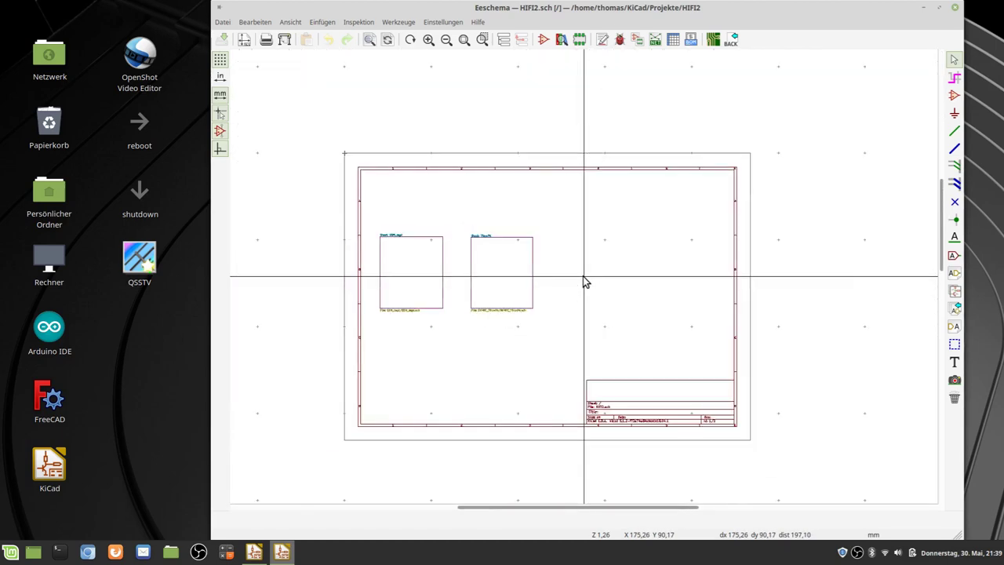
{"action": "scroll", "coordinate": [545, 320], "scroll_direction": "up", "scroll_amount": 3}
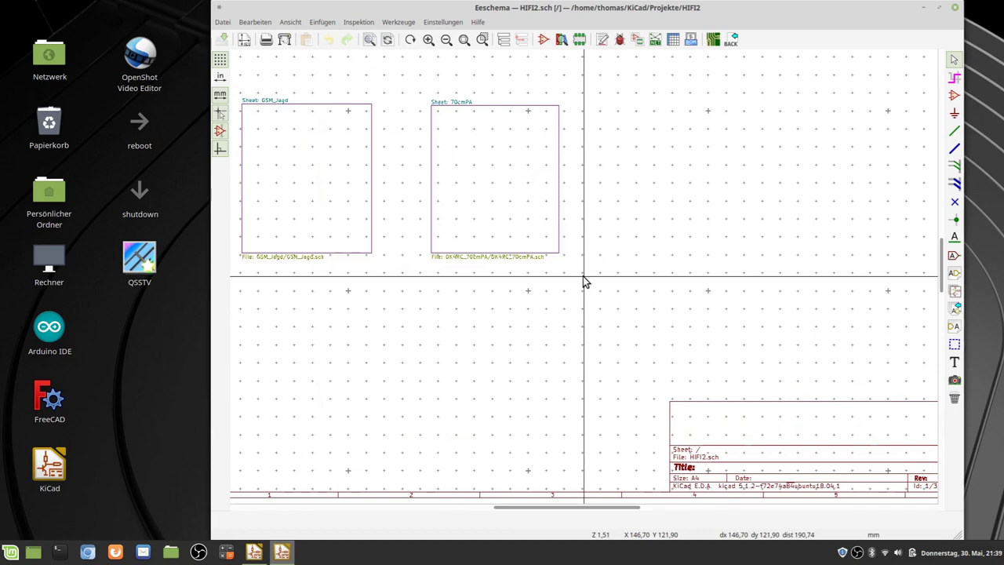
{"action": "scroll", "coordinate": [583, 276], "scroll_direction": "down", "scroll_amount": 1}
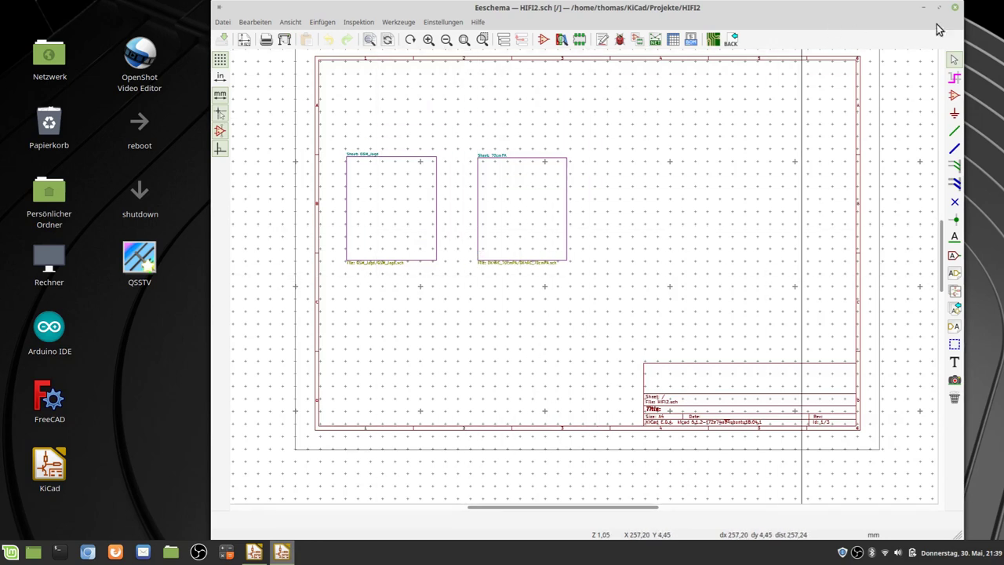
{"action": "left_click", "coordinate": [955, 8]}
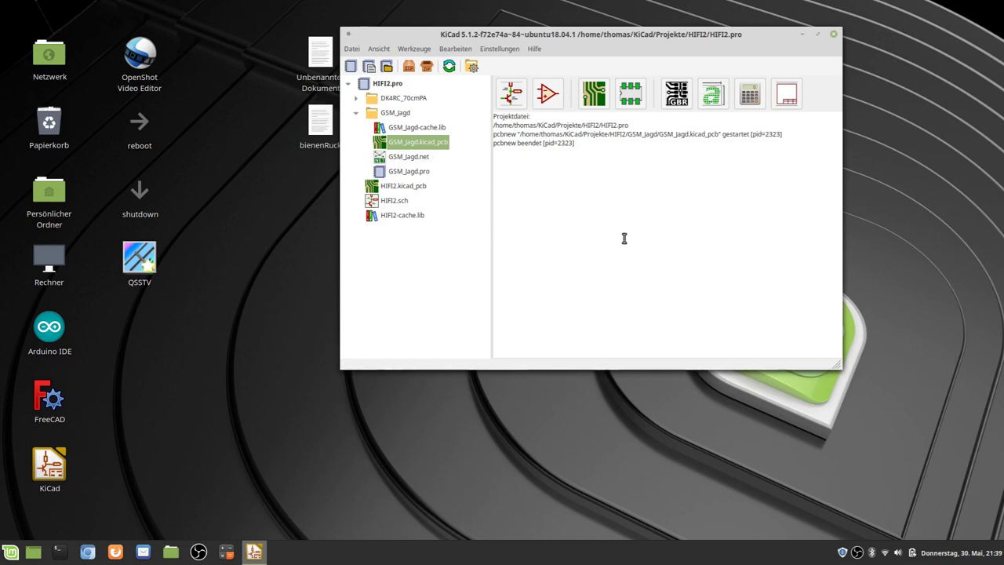
{"action": "right_click", "coordinate": [406, 217]}
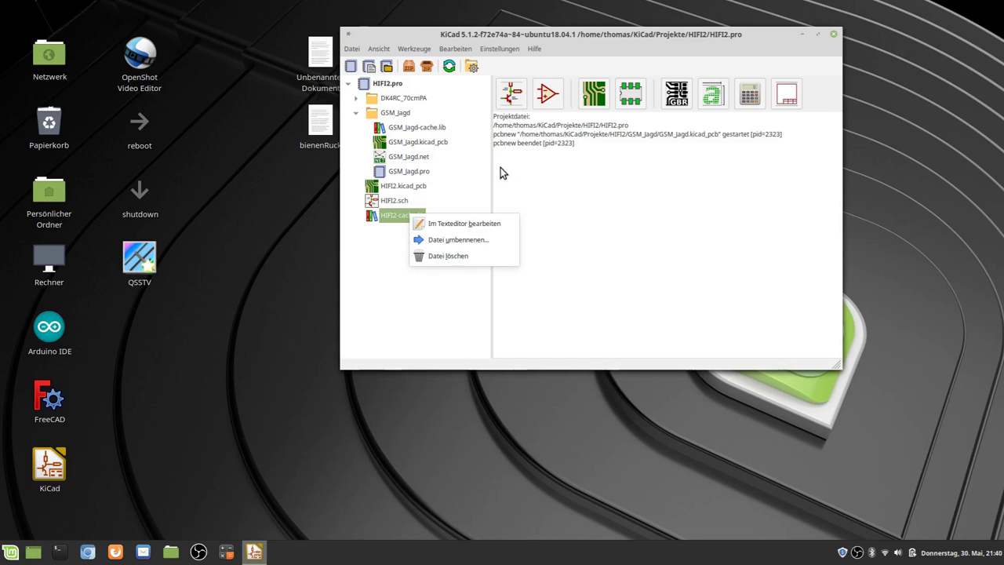
{"action": "key", "text": "Escape"}
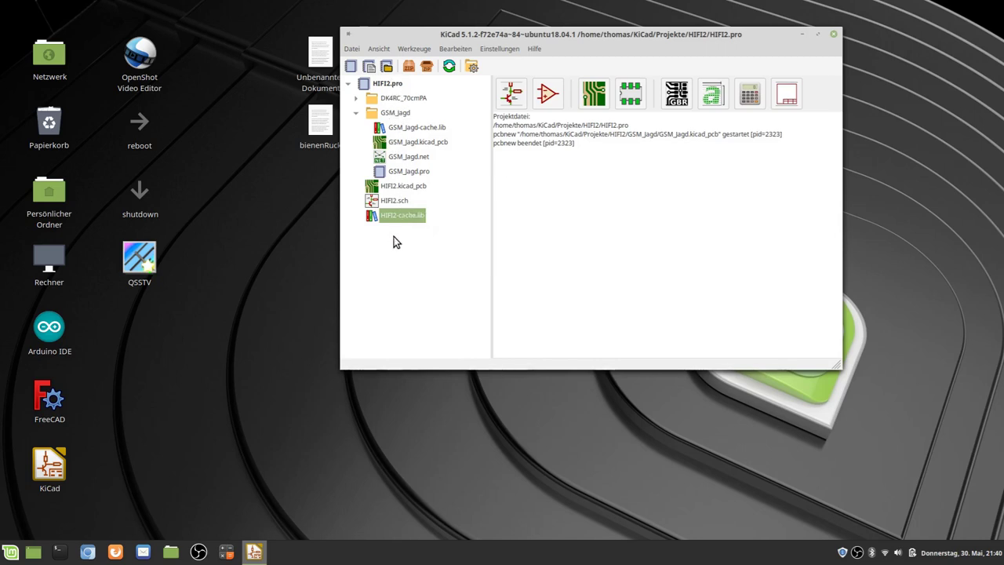
{"action": "left_click", "coordinate": [559, 238]}
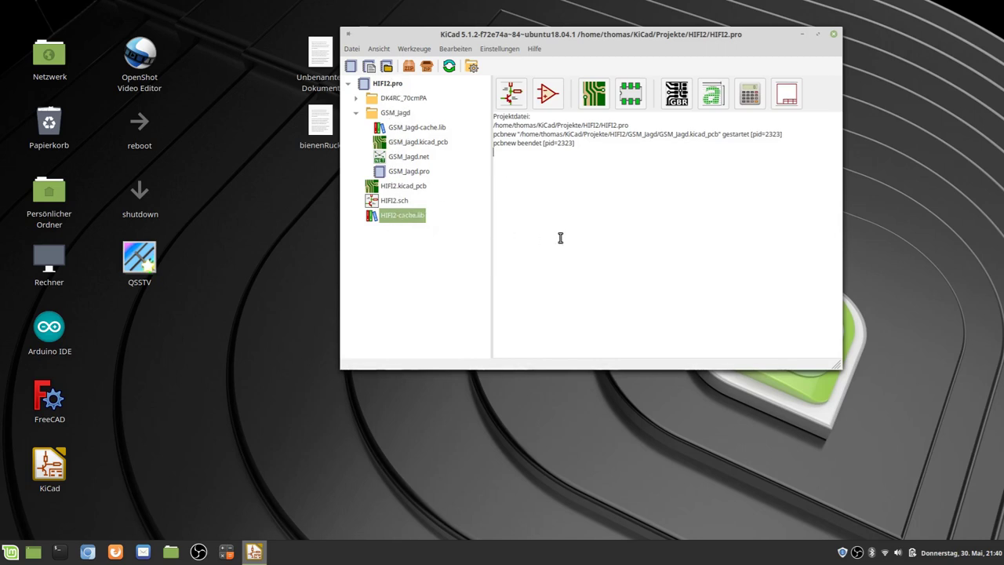
{"action": "right_click", "coordinate": [390, 84]}
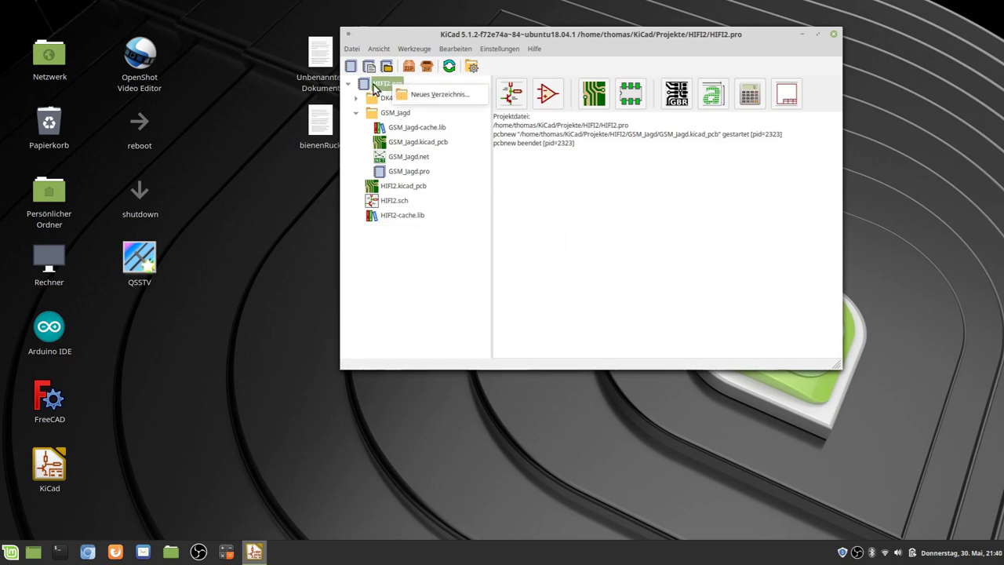
{"action": "key", "text": "Escape"}
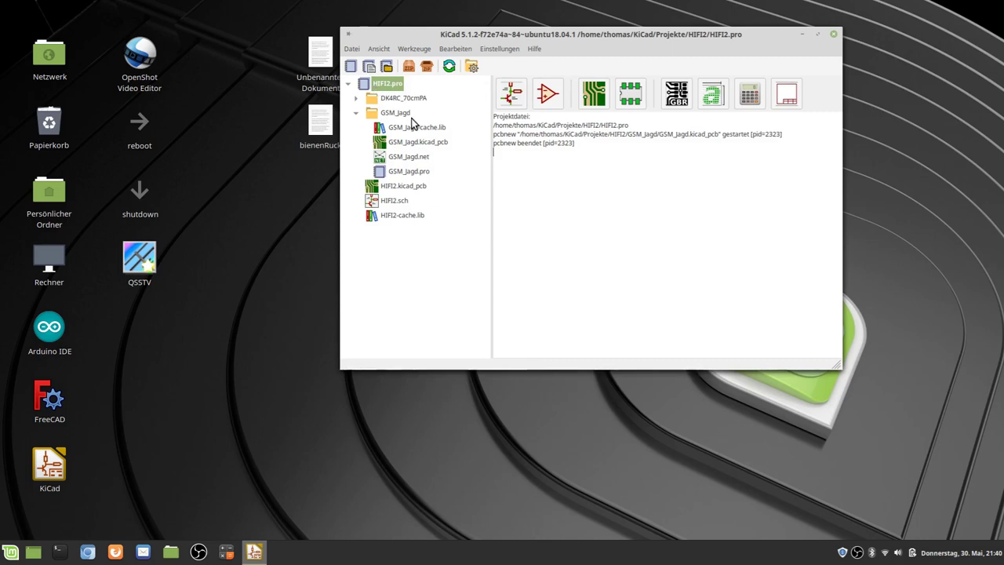
{"action": "right_click", "coordinate": [394, 113]}
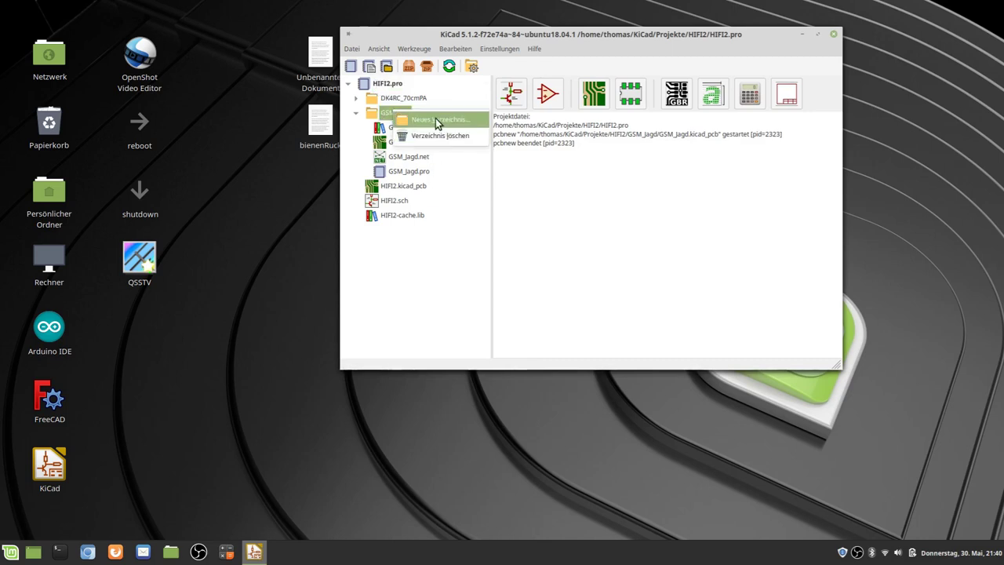
{"action": "left_click", "coordinate": [572, 228]}
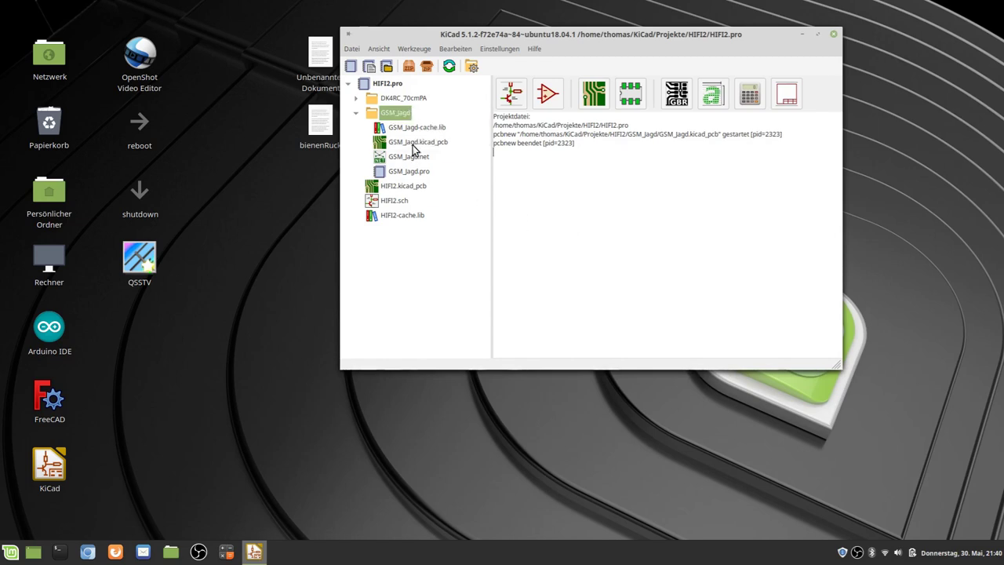
{"action": "right_click", "coordinate": [414, 129]}
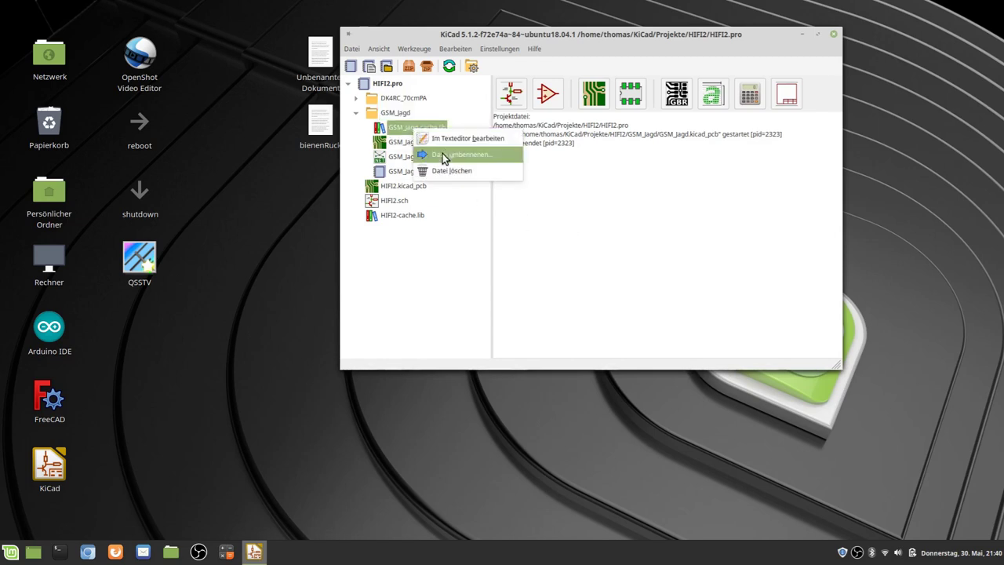
{"action": "right_click", "coordinate": [378, 144]}
{"action": "right_click", "coordinate": [387, 143]}
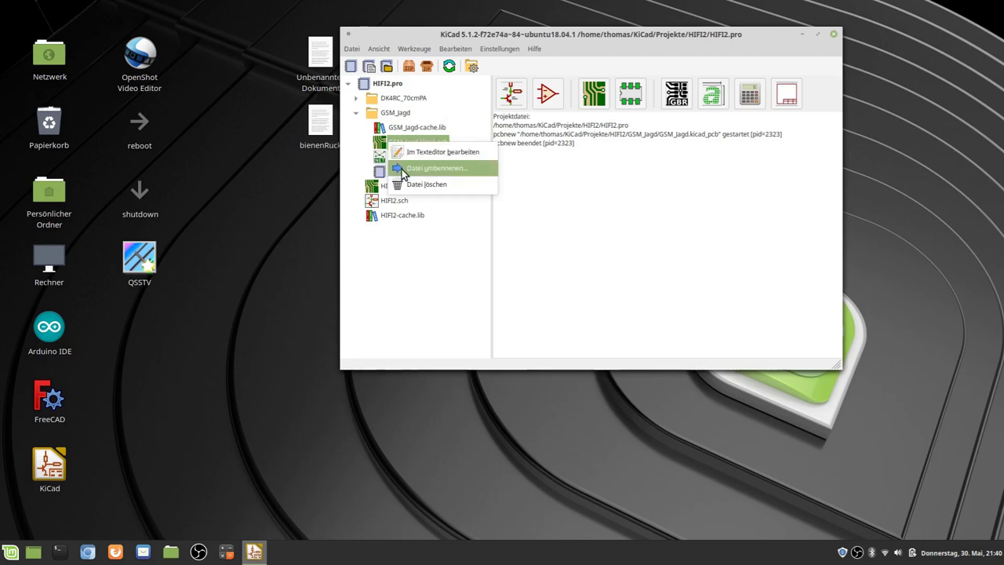
{"action": "left_click", "coordinate": [663, 192]}
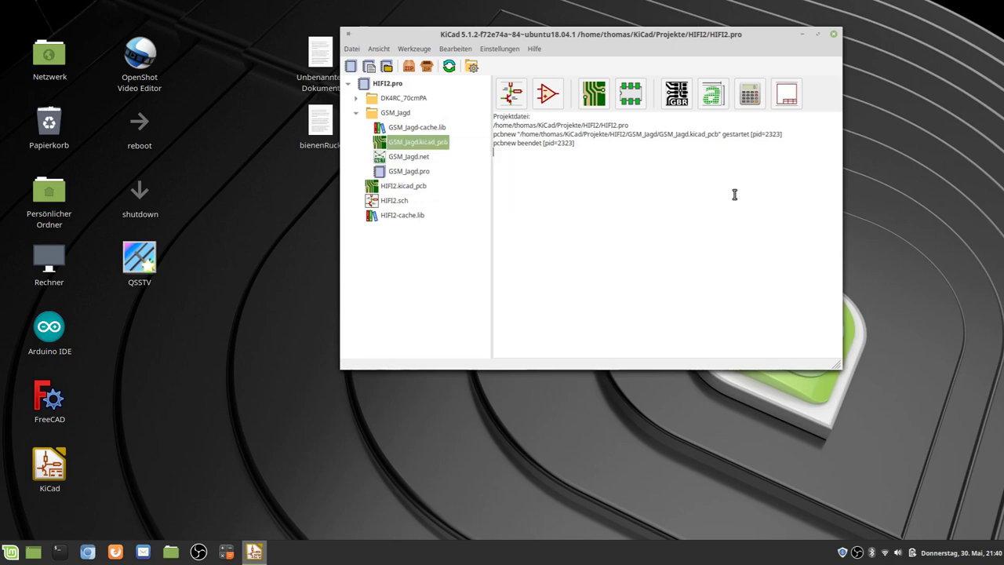